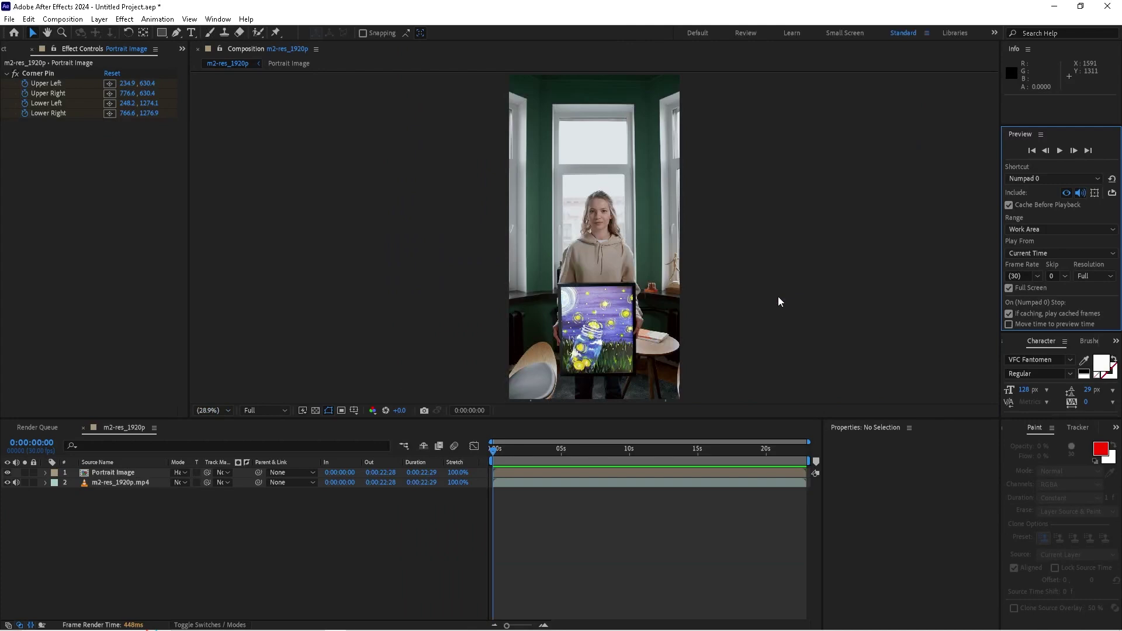
# Hide the Portrait Image layer, check the blank frame at about 10 and 15 seconds, then show it again
pyautogui.click(7, 472)
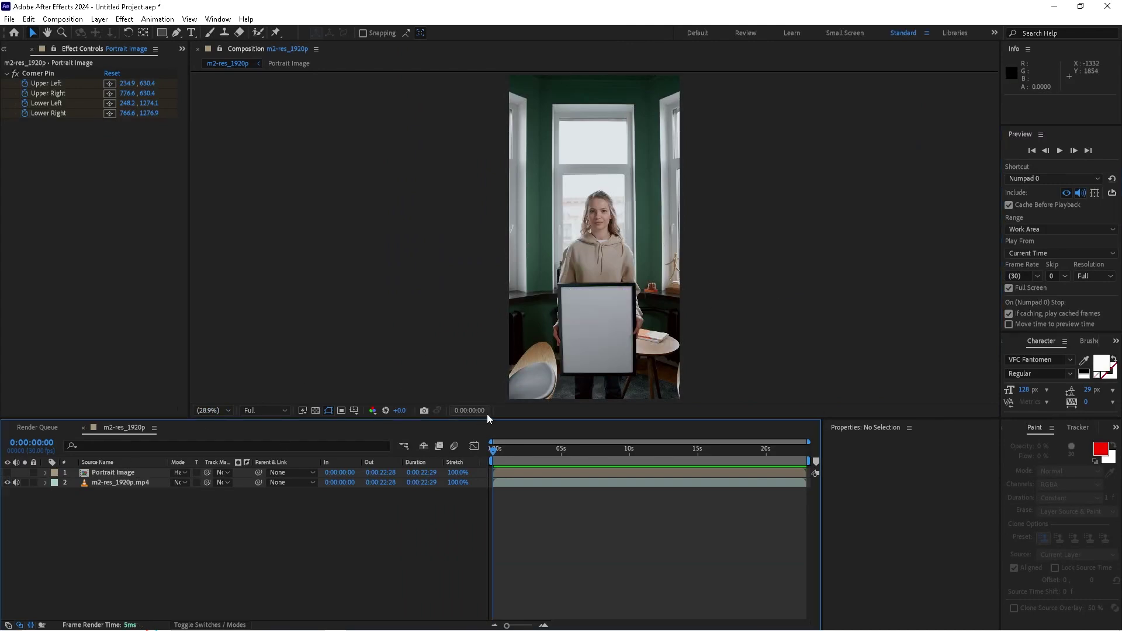
pyautogui.moveTo(513, 450); pyautogui.dragTo(635, 449)
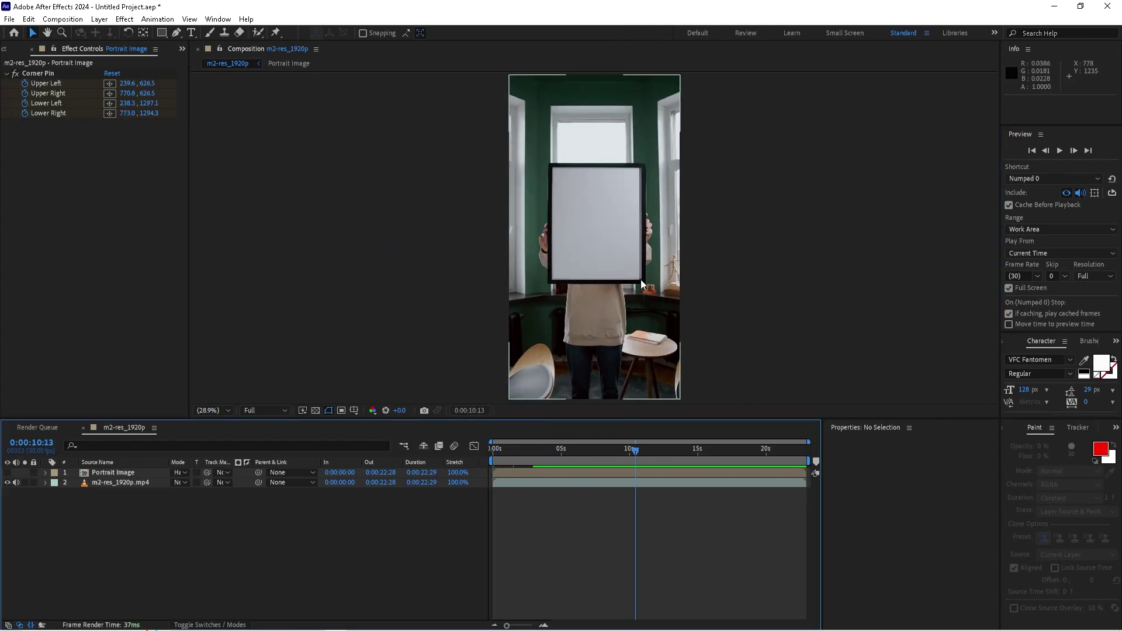
pyautogui.scroll(4, 622, 237)
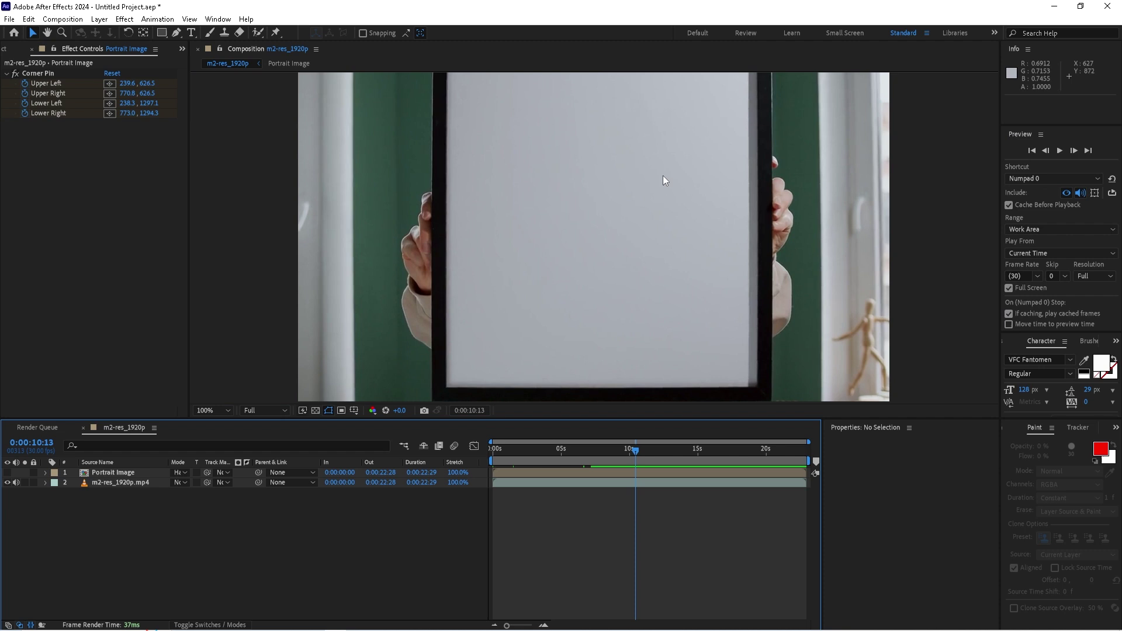
pyautogui.scroll(-2, 649, 213)
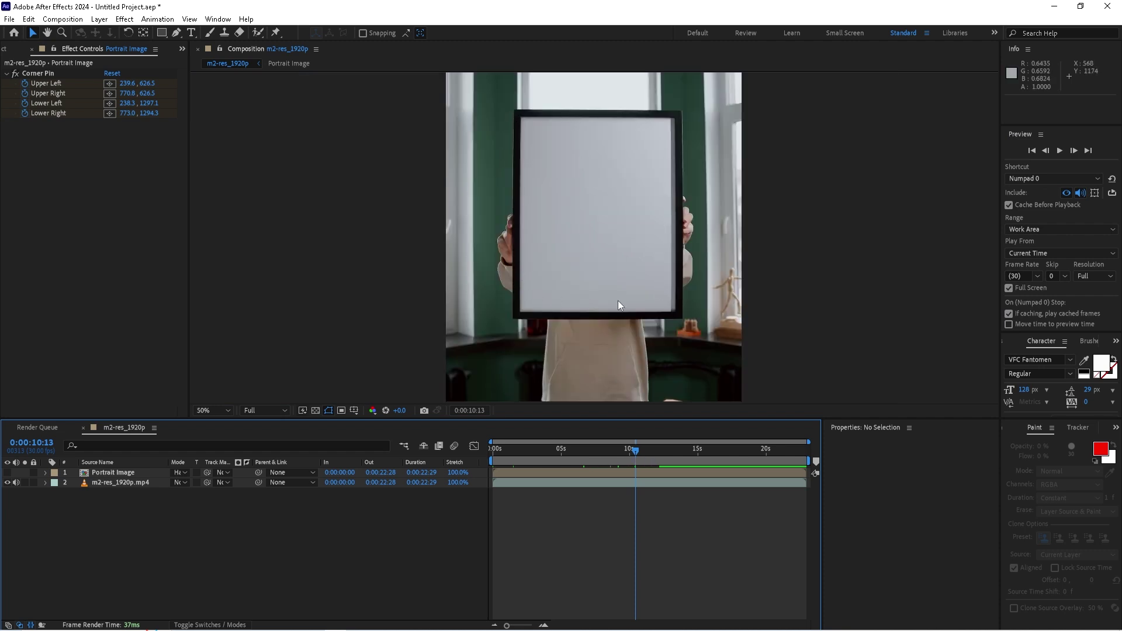
pyautogui.moveTo(678, 456); pyautogui.dragTo(491, 461)
pyautogui.click(7, 472)
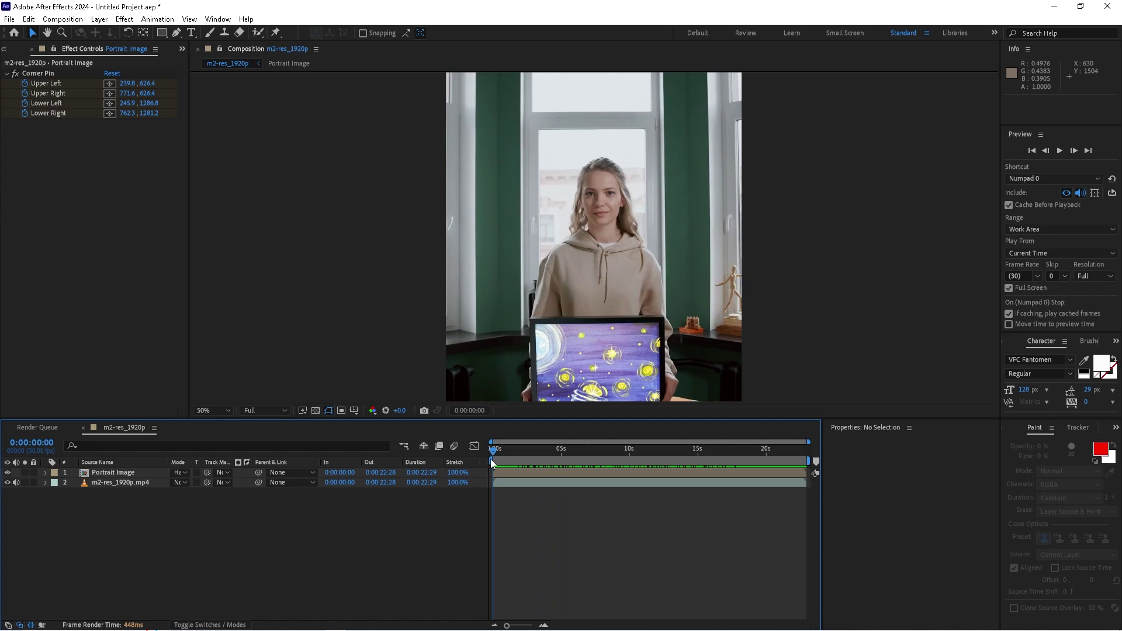
# Create composition m2-res_1920p 2 from m2-res_1920p.mp4 and preview the tilted-frame moment near 9 seconds
pyautogui.click(9, 48)
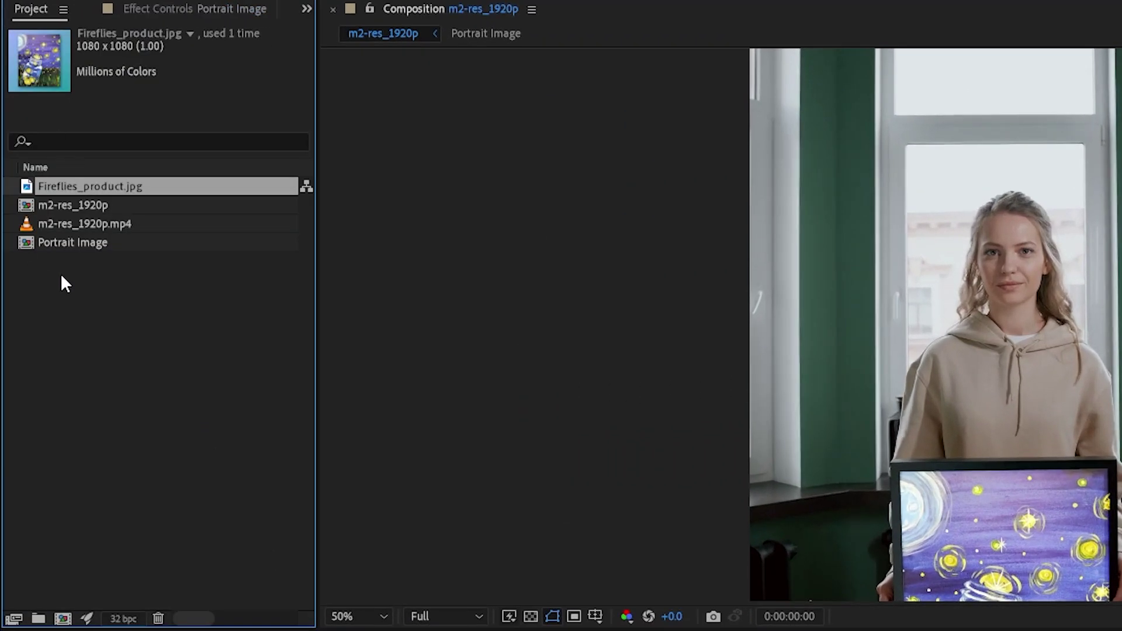
pyautogui.click(59, 224)
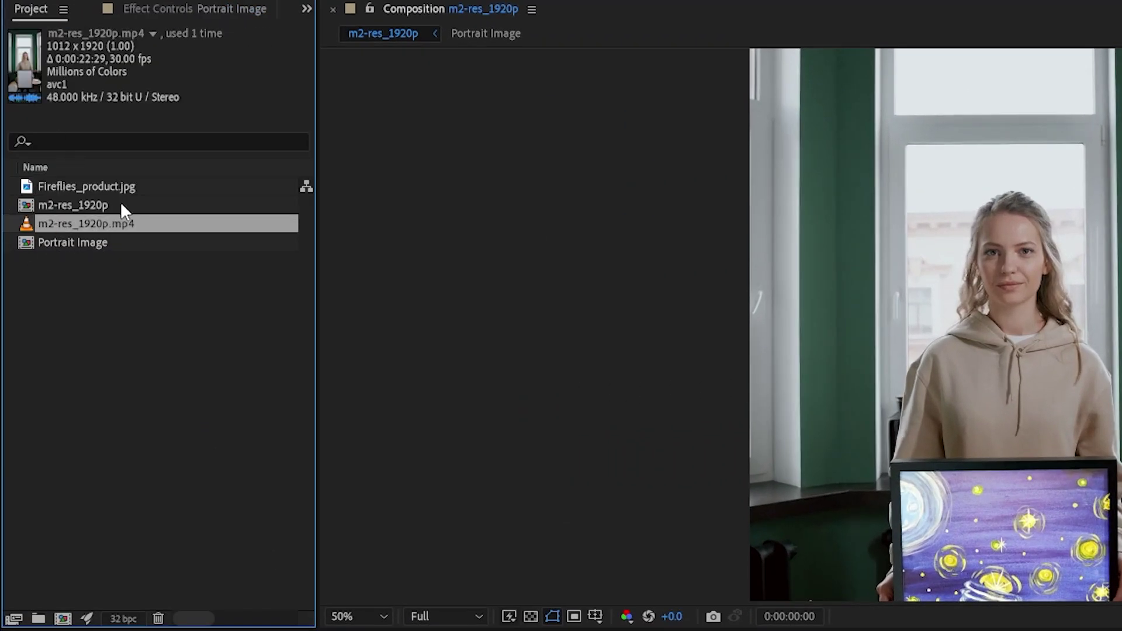
pyautogui.moveTo(86, 221); pyautogui.dragTo(63, 619)
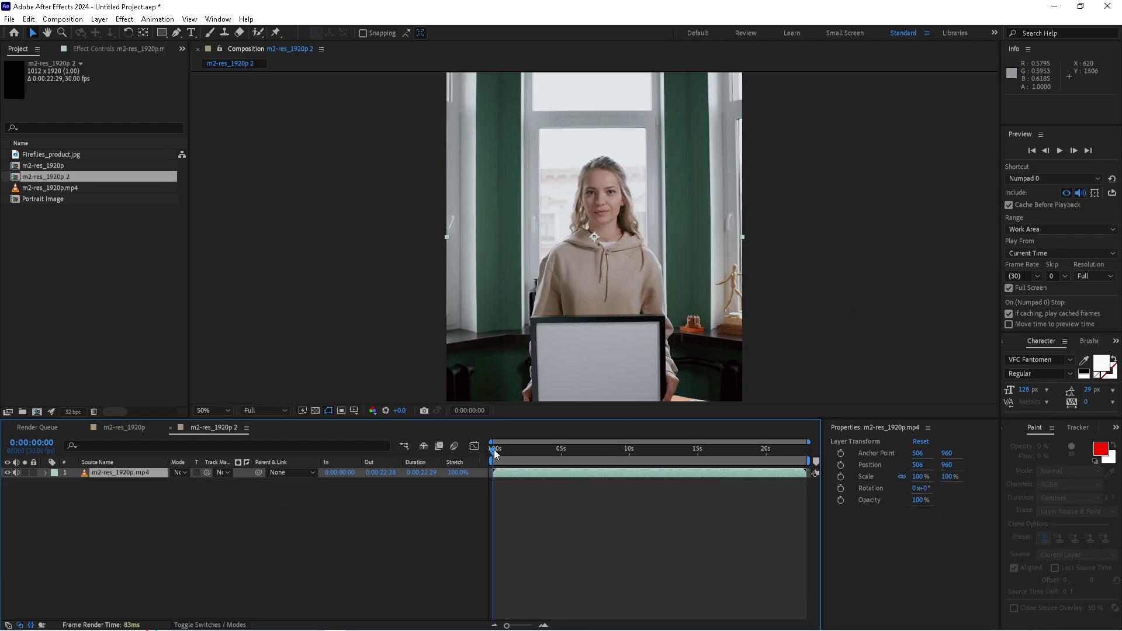
pyautogui.moveTo(495, 453)
pyautogui.mouseDown()
pyautogui.moveTo(655, 457)
pyautogui.moveTo(494, 456)
pyautogui.mouseUp()
pyautogui.moveTo(573, 451); pyautogui.dragTo(630, 457)
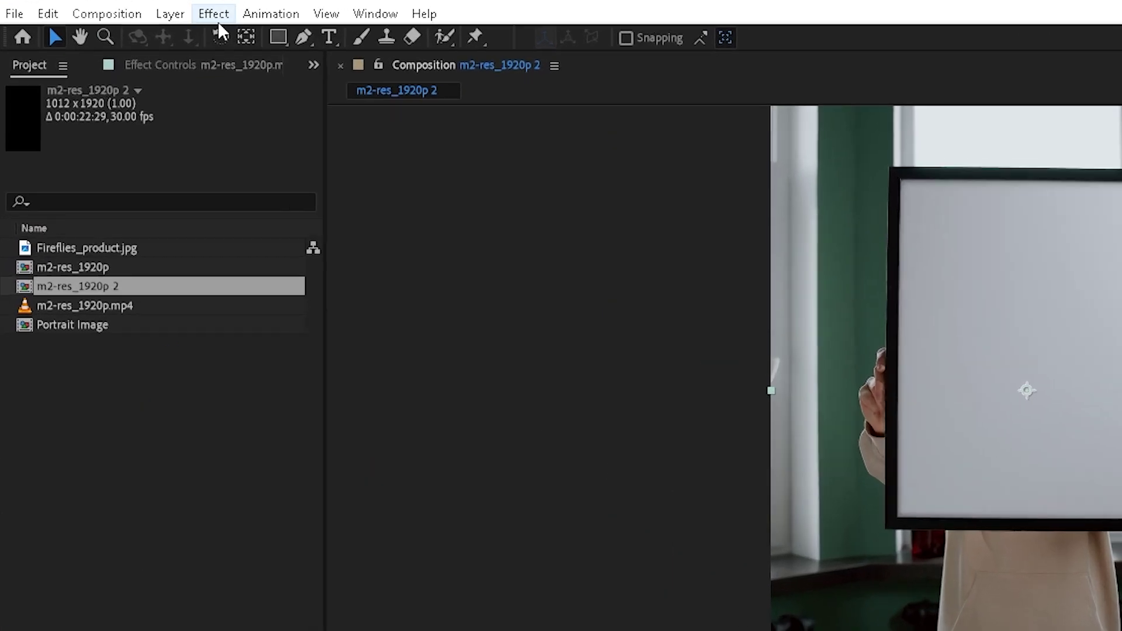
# Apply Boris FX Mocha > Mocha AE to m2-res_1920p.mp4 and launch the Mocha tracker
pyautogui.click(124, 18)
pyautogui.moveTo(188, 148)
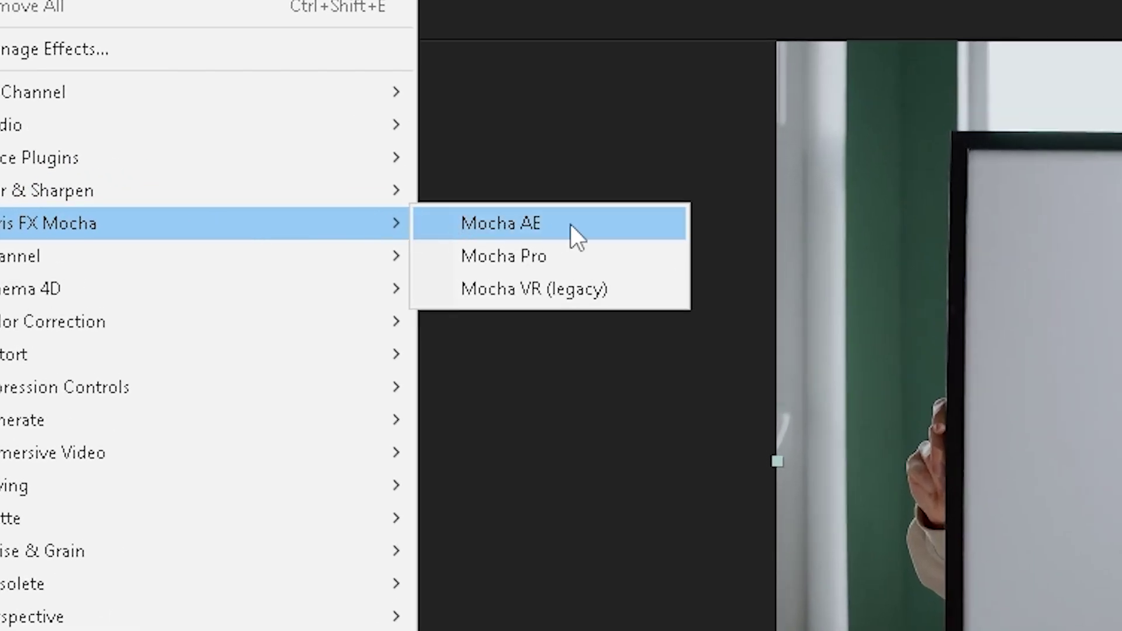
pyautogui.click(565, 220)
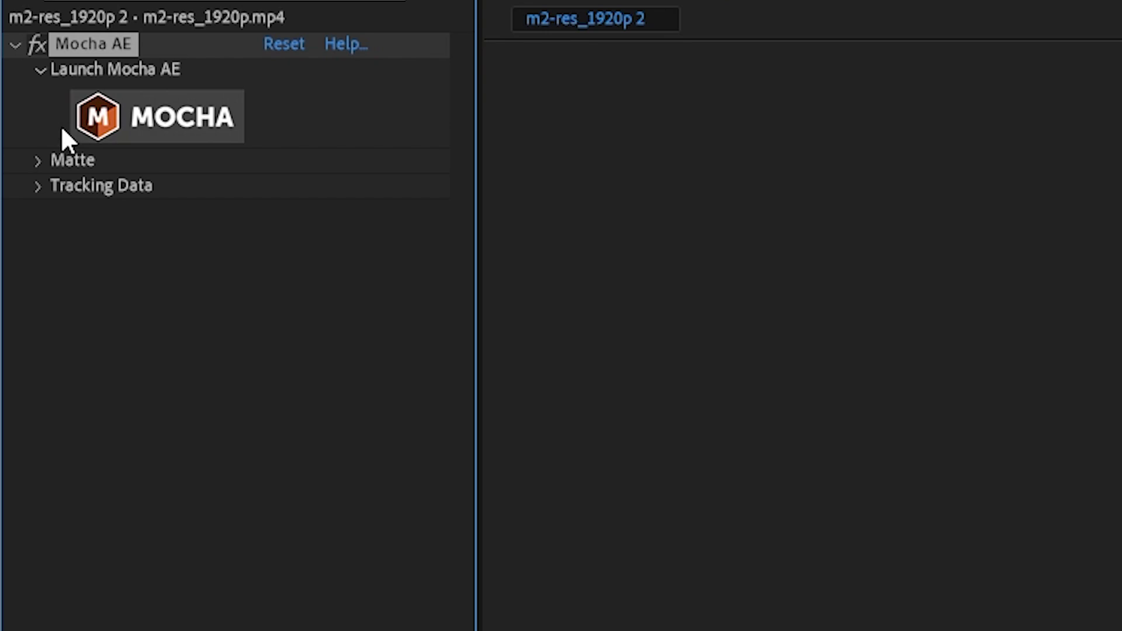
pyautogui.click(154, 127)
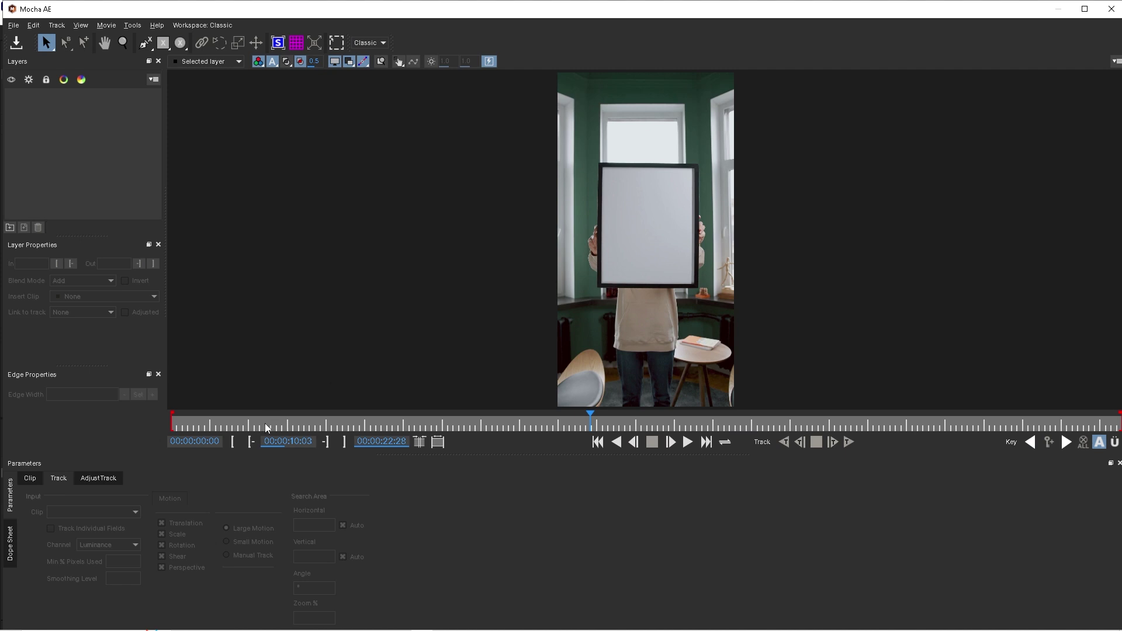
pyautogui.moveTo(272, 424); pyautogui.dragTo(662, 426)
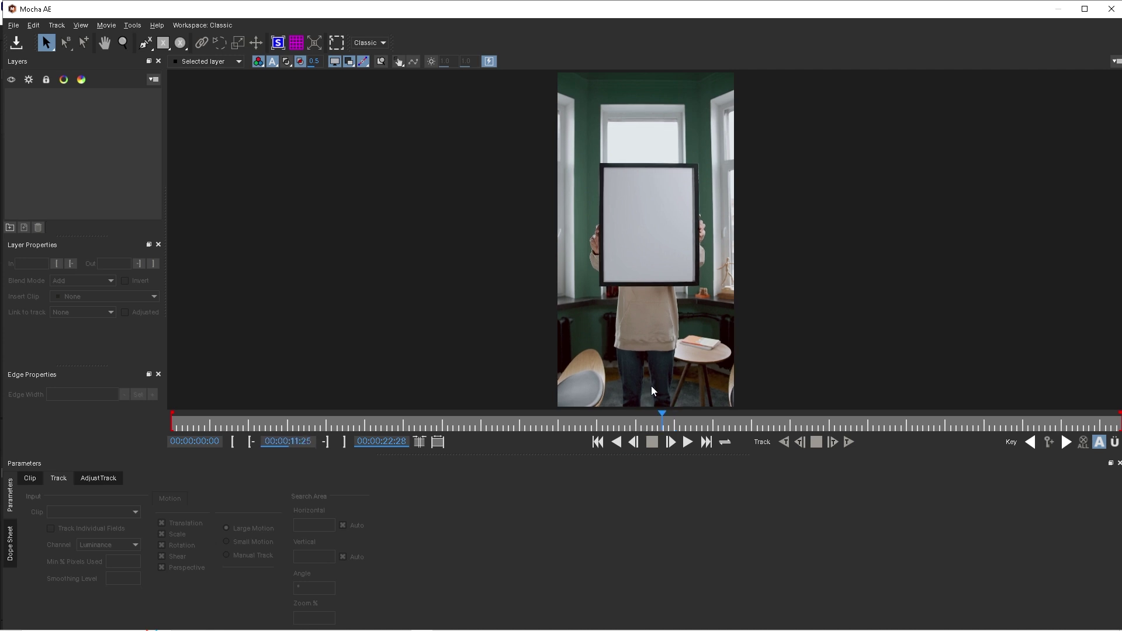
pyautogui.click(647, 425)
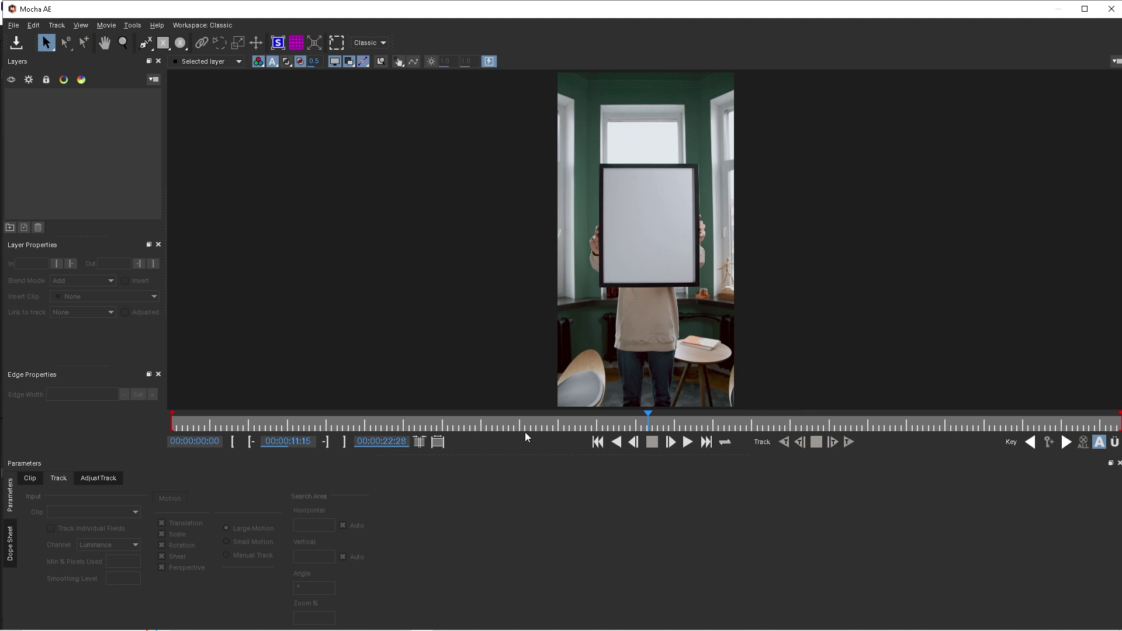
pyautogui.moveTo(485, 430)
pyautogui.mouseDown()
pyautogui.moveTo(163, 432)
pyautogui.moveTo(534, 409)
pyautogui.moveTo(1117, 417)
pyautogui.moveTo(804, 416)
pyautogui.moveTo(640, 433)
pyautogui.mouseUp()
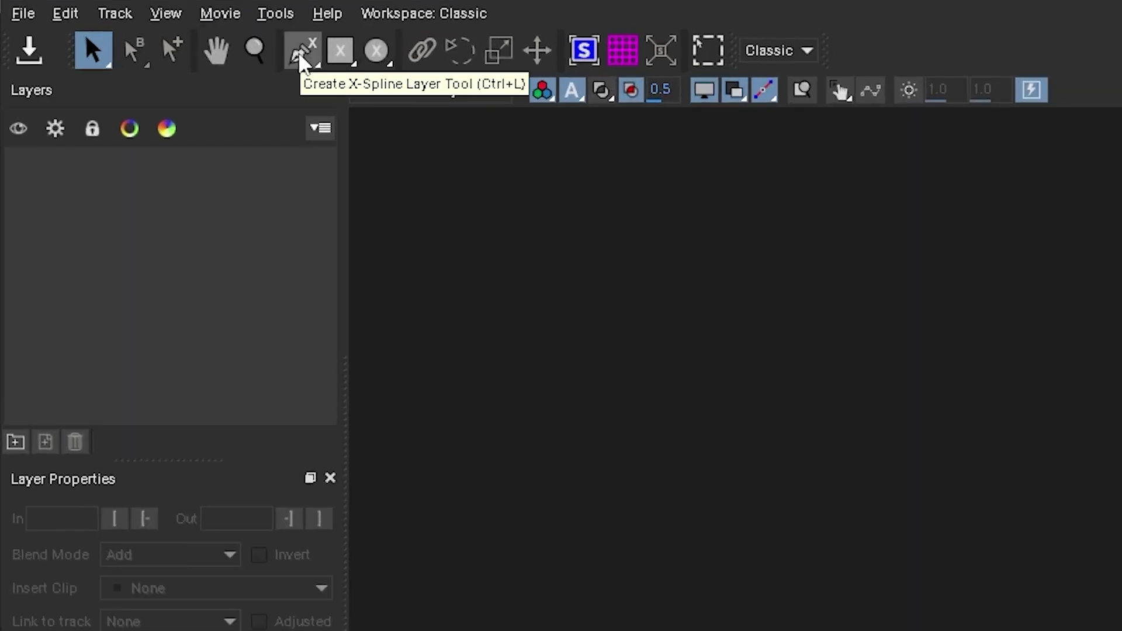
# Draw a closed X-Spline shape through the held frame's four corners
pyautogui.click(302, 54)
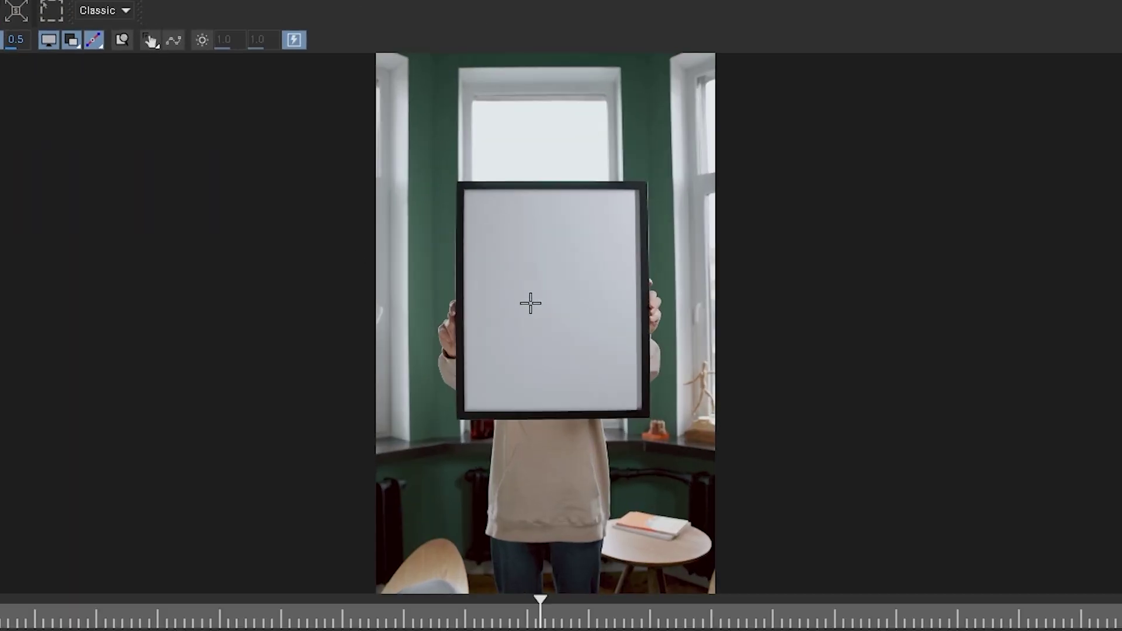
pyautogui.scroll(5, 530, 303)
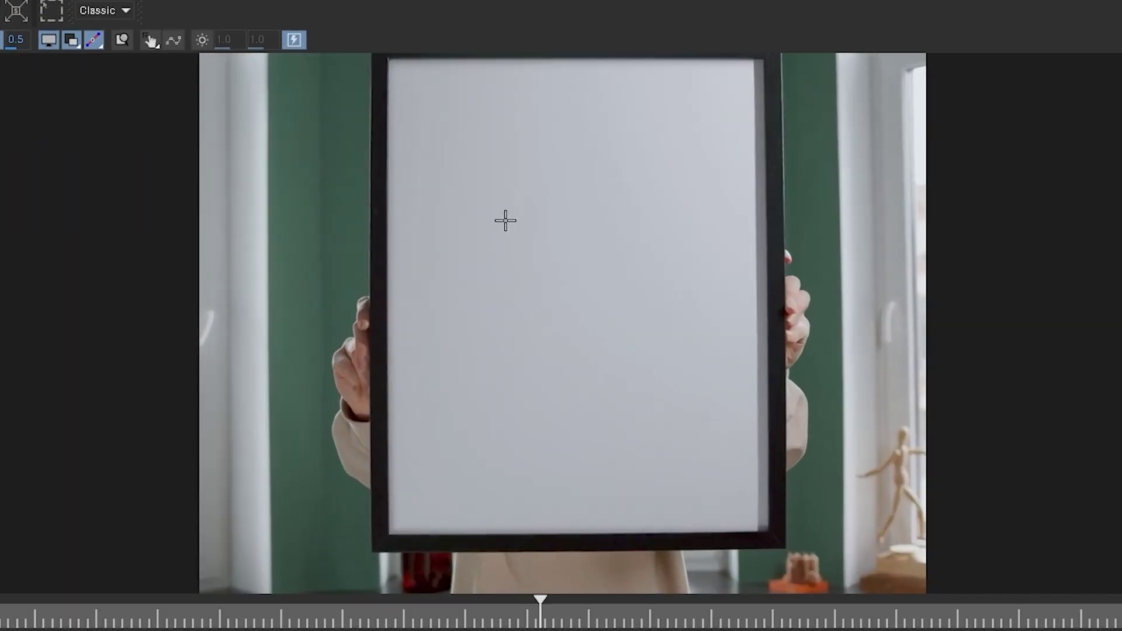
pyautogui.moveTo(506, 220); pyautogui.dragTo(475, 238)
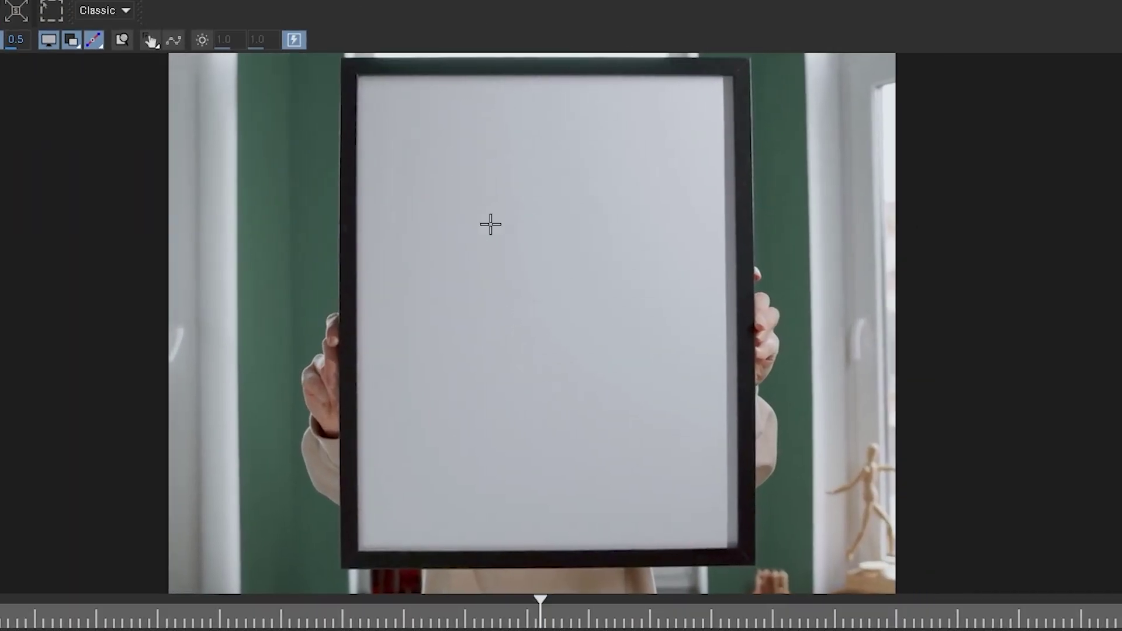
pyautogui.click(349, 66)
pyautogui.click(740, 68)
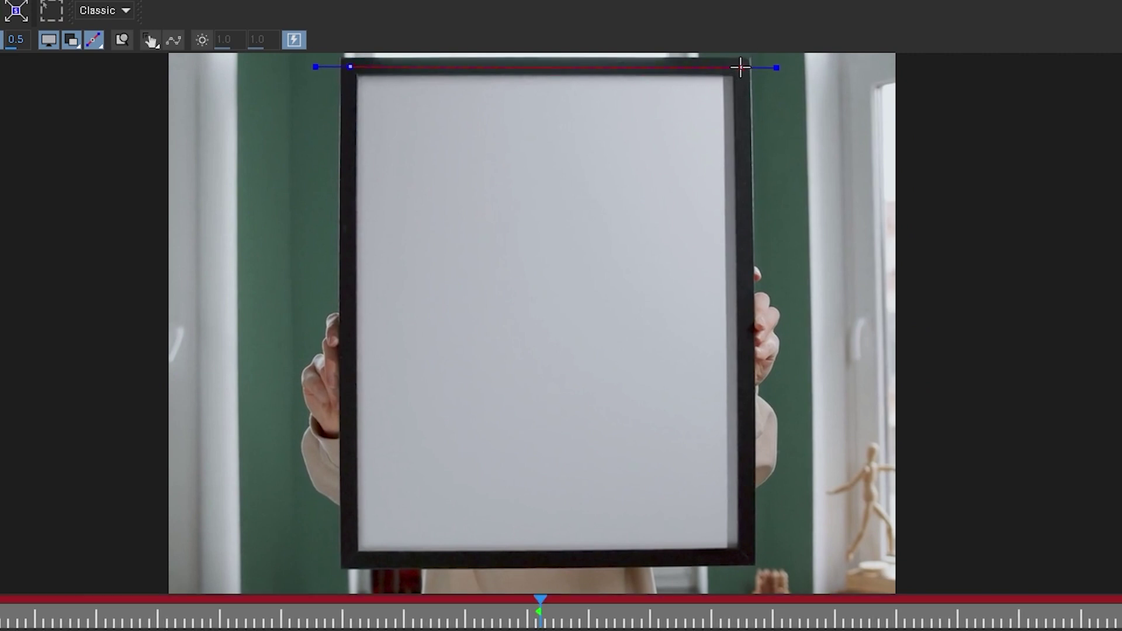
pyautogui.click(749, 557)
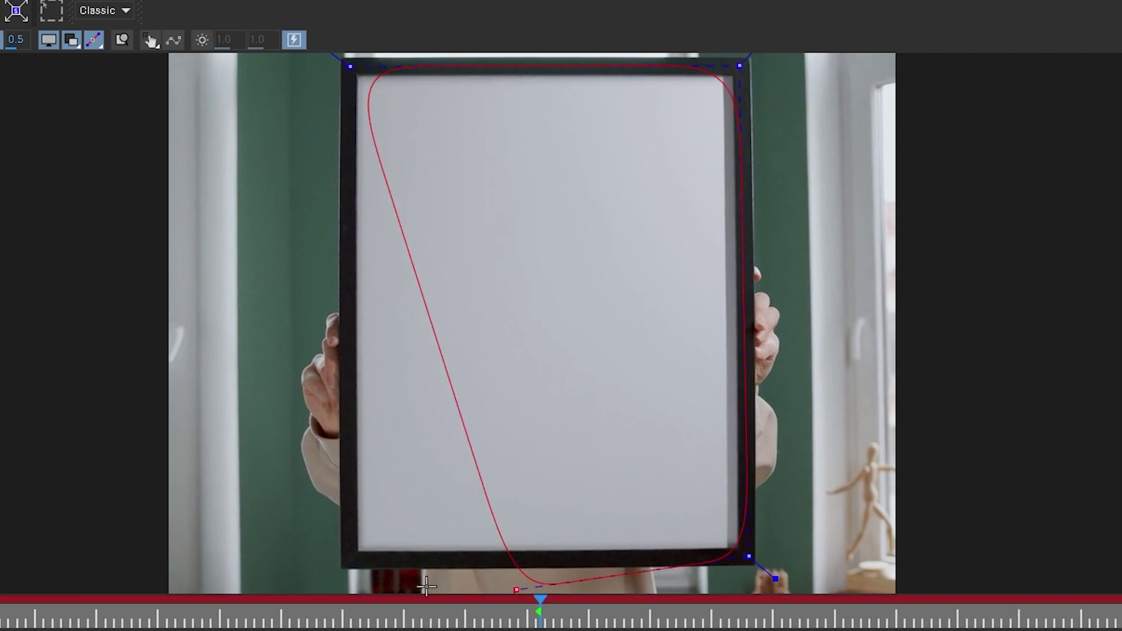
pyautogui.click(349, 558)
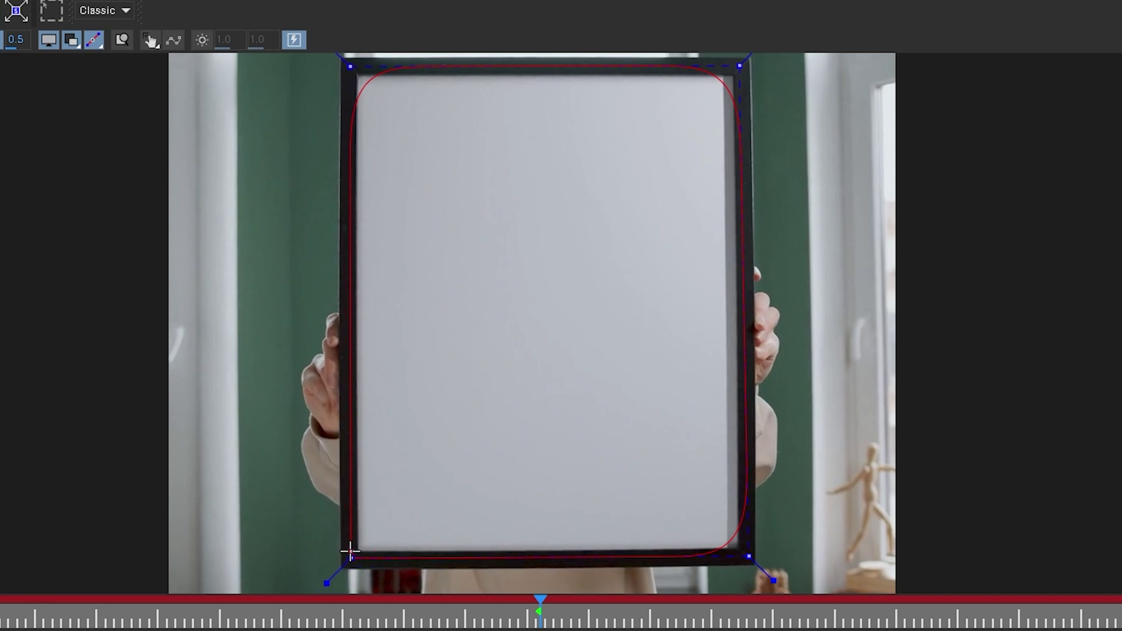
pyautogui.rightClick(377, 529)
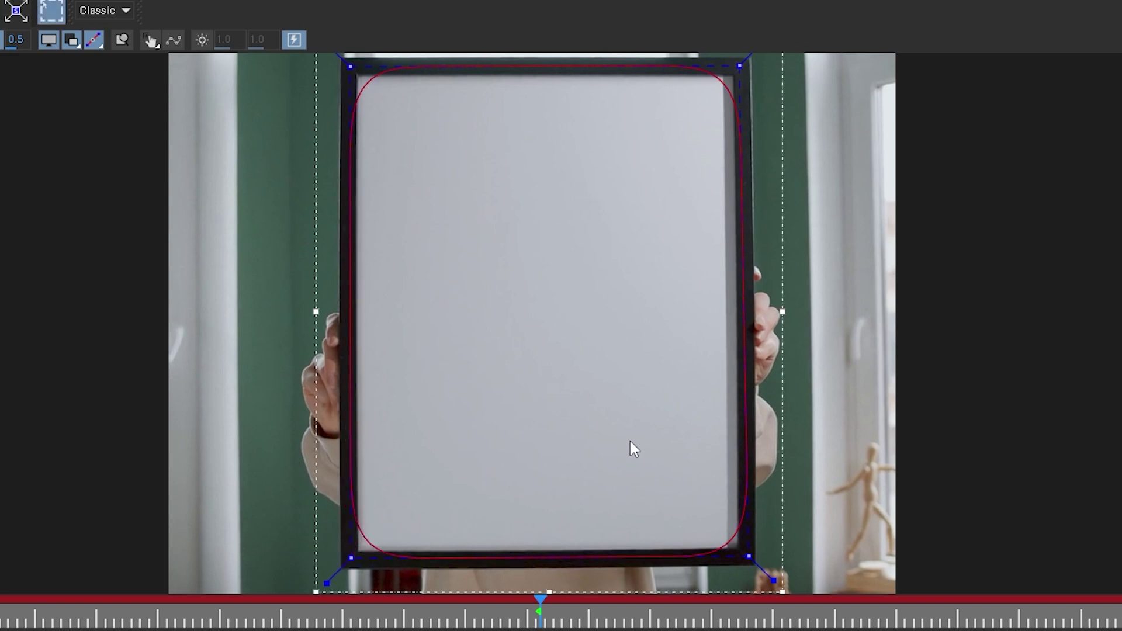
# Select all four spline points and shorten their tangents so the shape hugs the frame
pyautogui.scroll(-1, 618, 300)
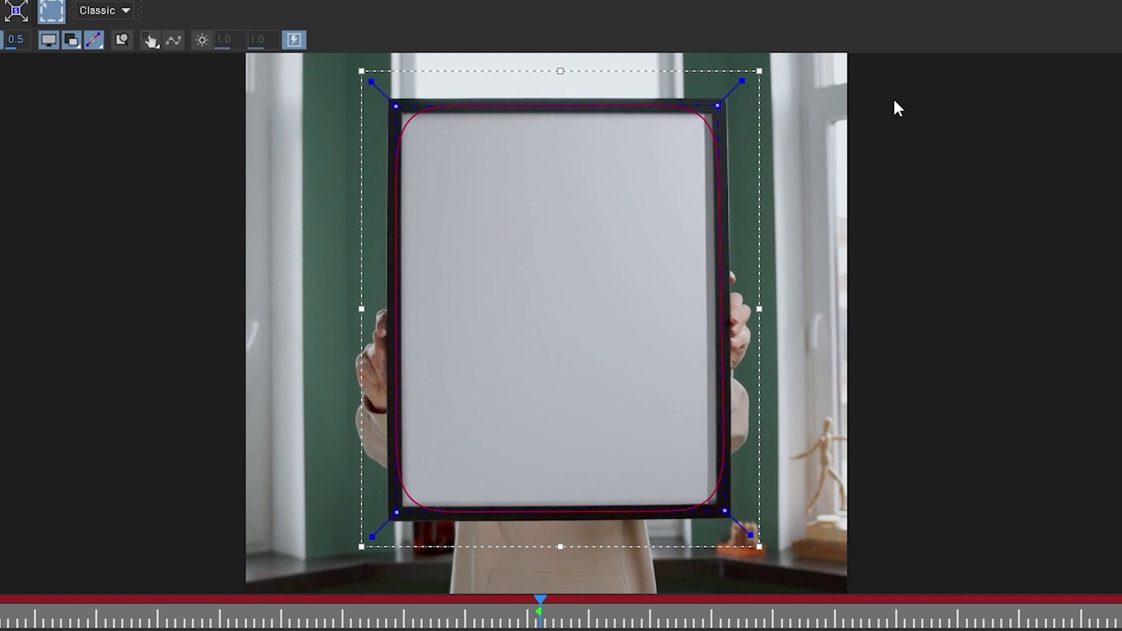
pyautogui.moveTo(884, 75); pyautogui.dragTo(208, 580)
pyautogui.moveTo(372, 75)
pyautogui.mouseDown()
pyautogui.moveTo(383, 94)
pyautogui.moveTo(350, 78)
pyautogui.moveTo(388, 110)
pyautogui.moveTo(351, 74)
pyautogui.mouseUp()
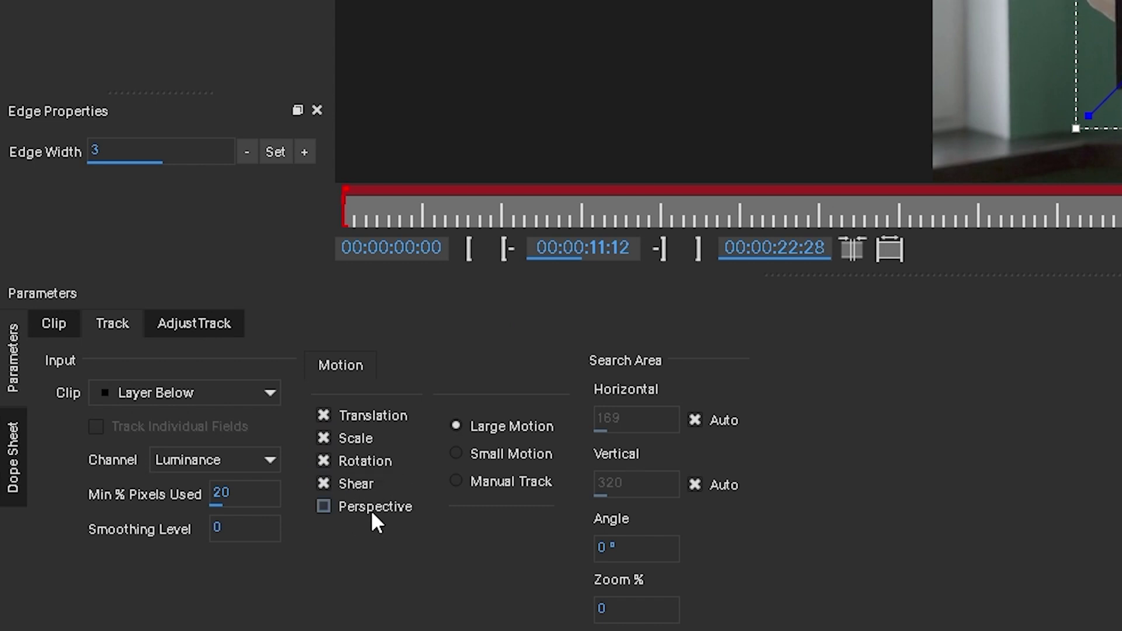
# Enable Perspective motion and raise Min % Pixels Used to about 69 in Track parameters
pyautogui.click(326, 506)
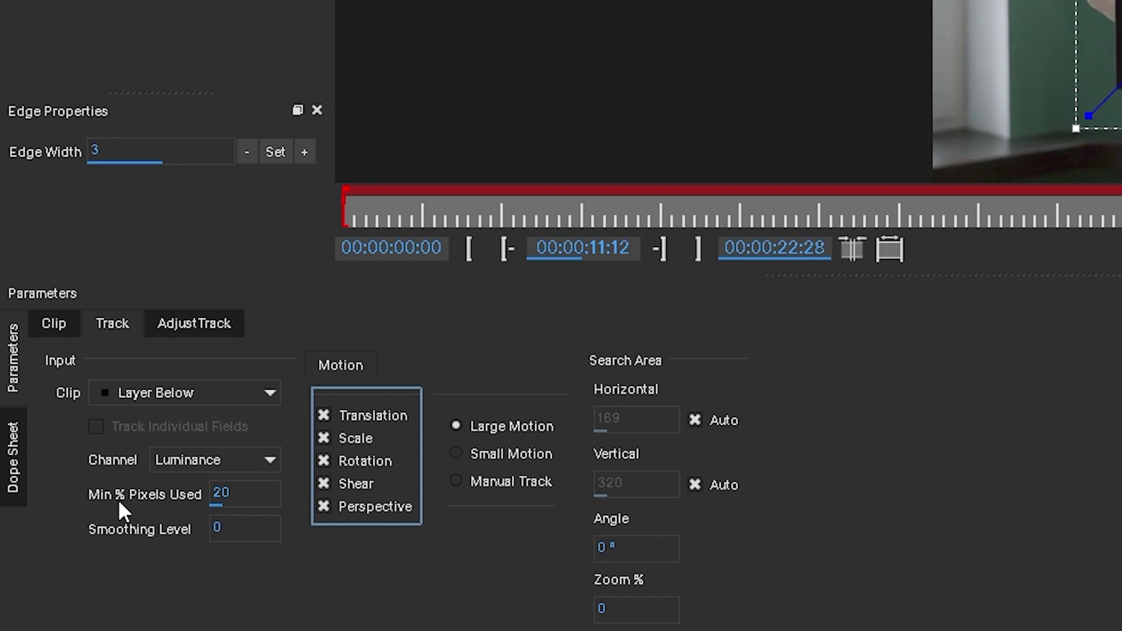
pyautogui.moveTo(225, 498); pyautogui.dragTo(389, 495)
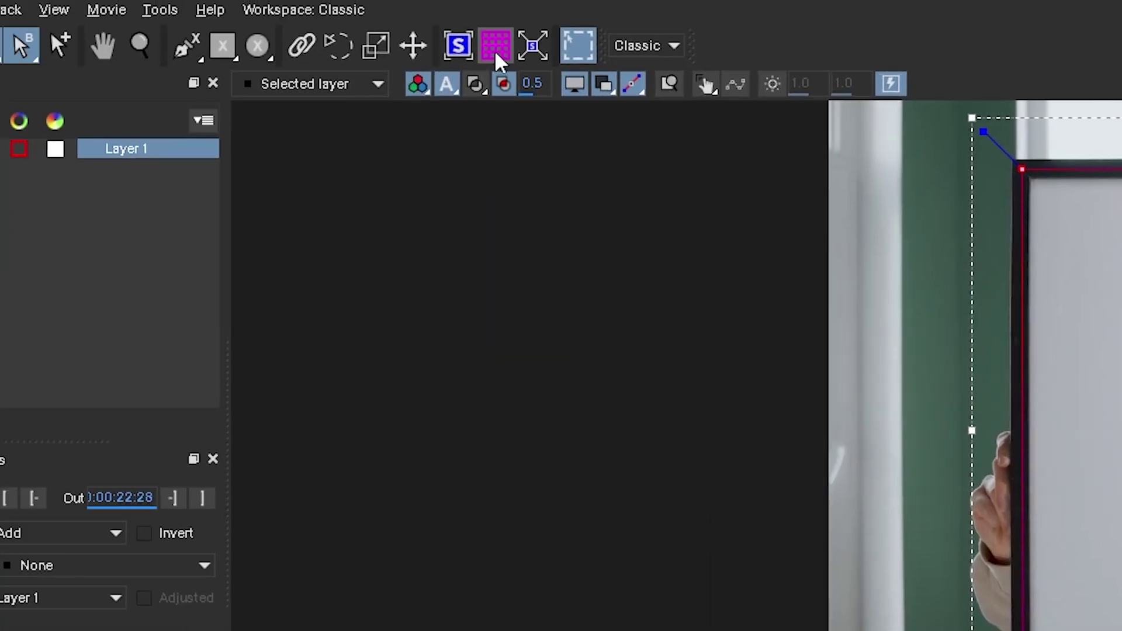
# Turn on the grid overlay and track Layer 1 forward from 00:00:11:12 to 00:00:22:28
pyautogui.click(1, 16)
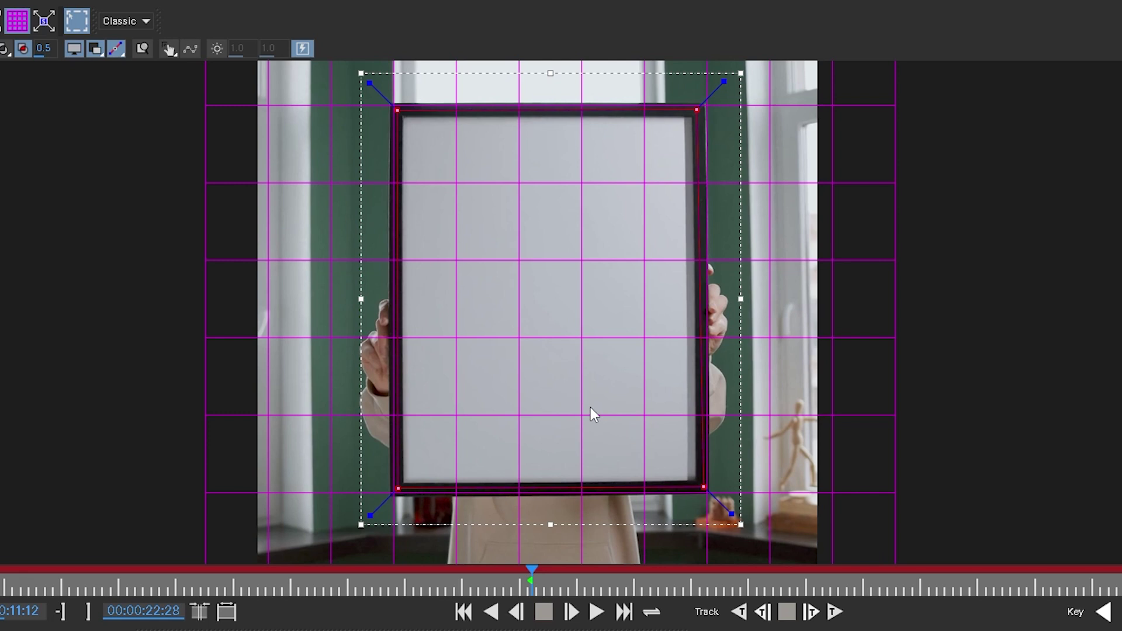
pyautogui.click(833, 612)
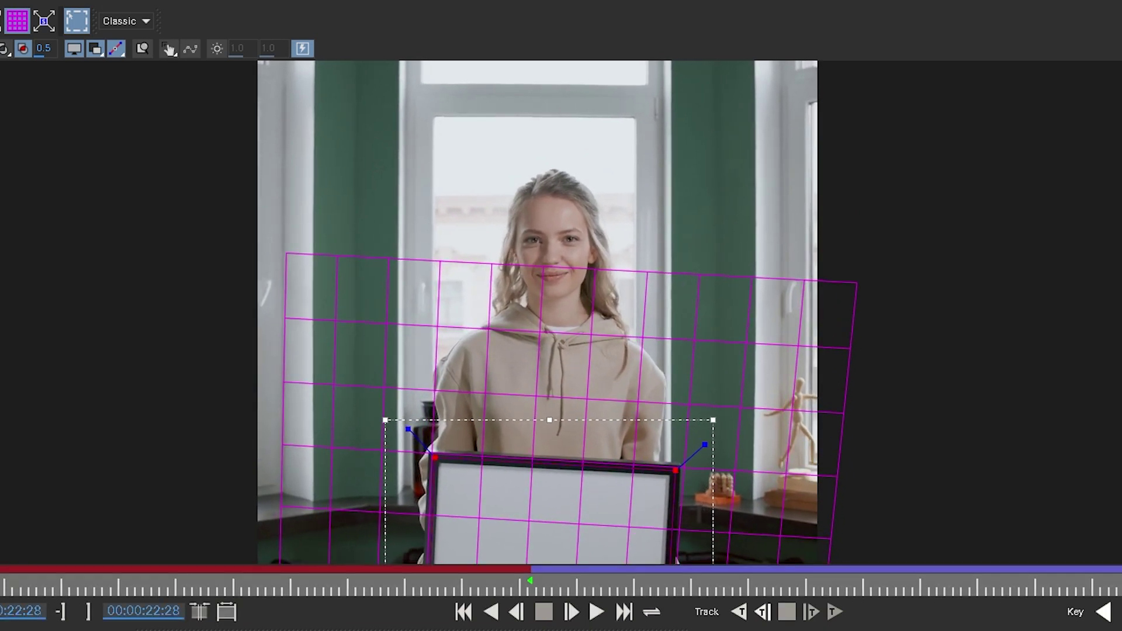
# Return to 00:00:11:12 and track Layer 1 backward toward the clip's start
pyautogui.click(920, 571)
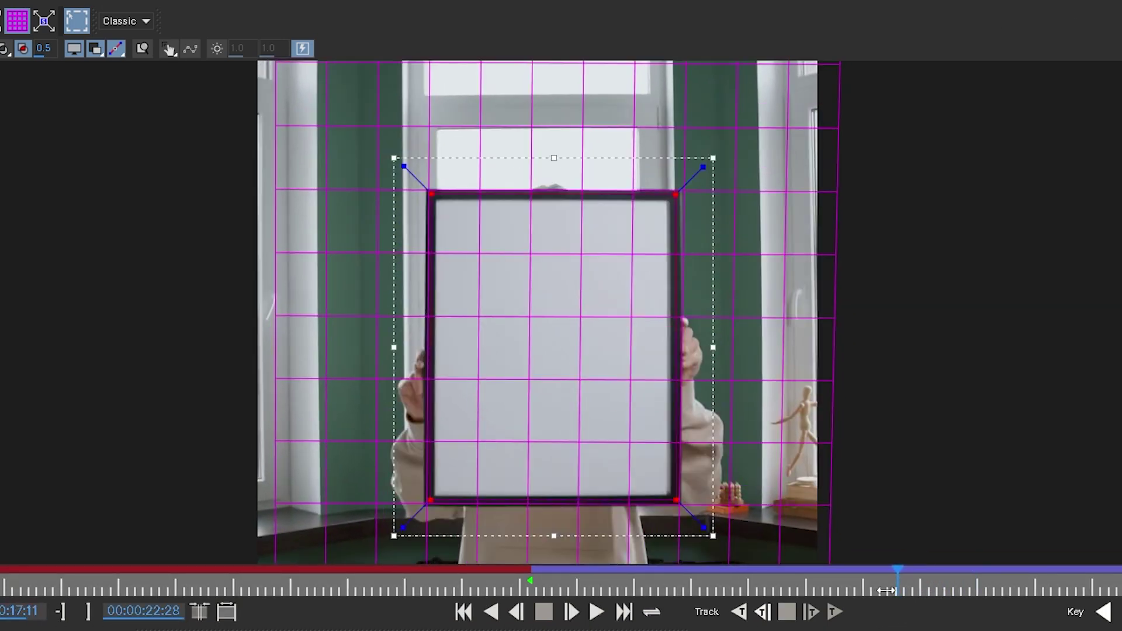
pyautogui.click(528, 577)
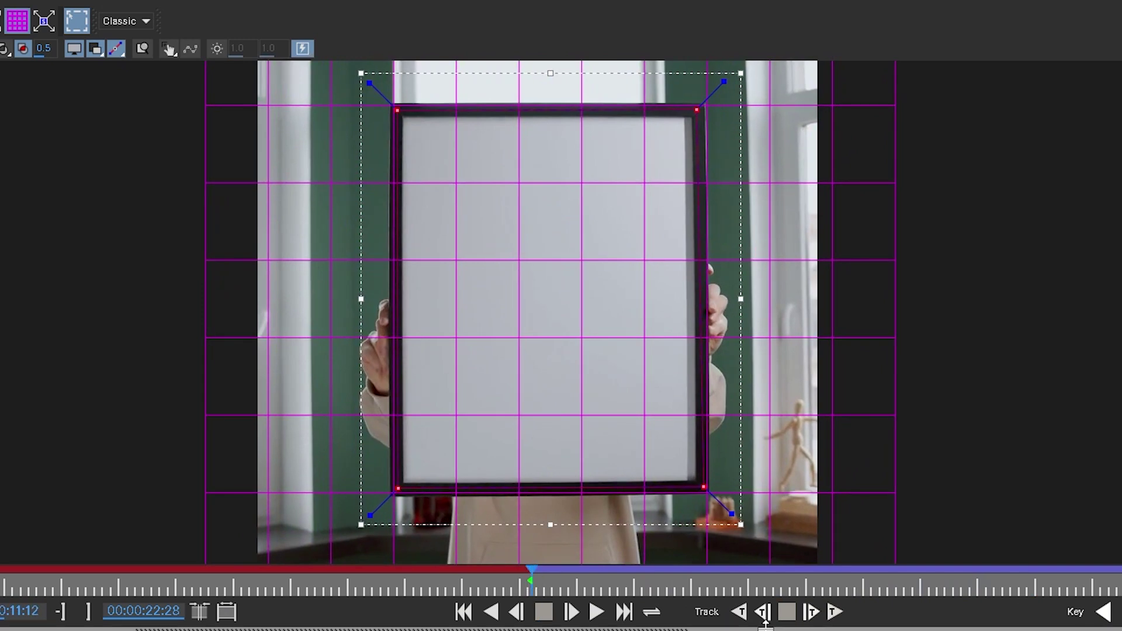
pyautogui.click(738, 612)
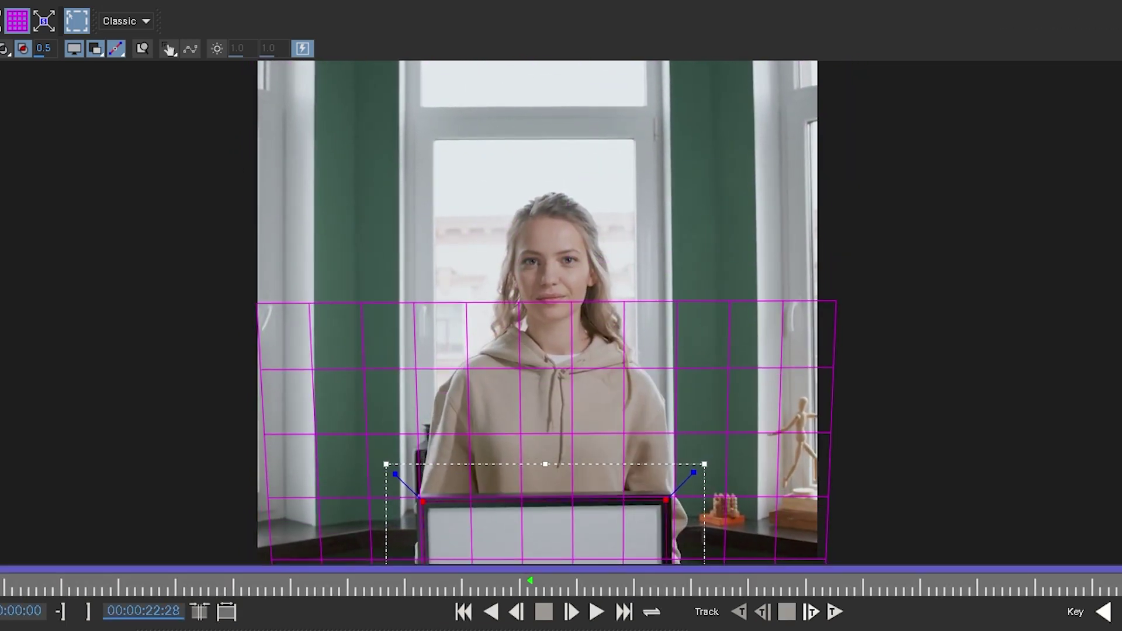
# Zoom out, scrub to where the woman raises the board, and hide the grid overlay
pyautogui.scroll(-3, 542, 328)
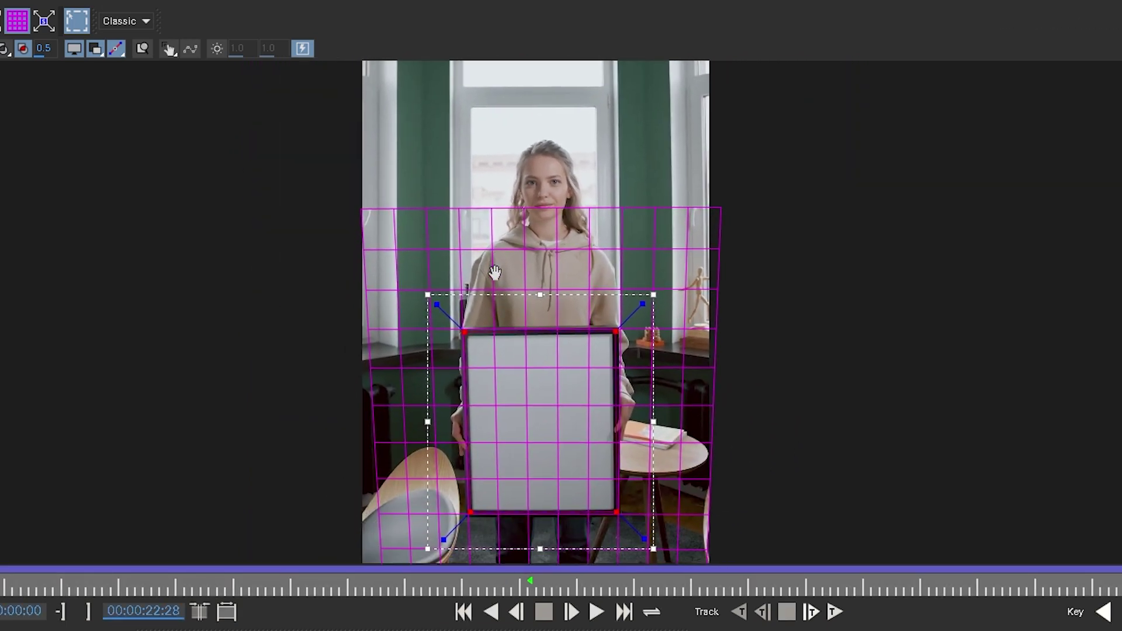
pyautogui.scroll(-1, 536, 319)
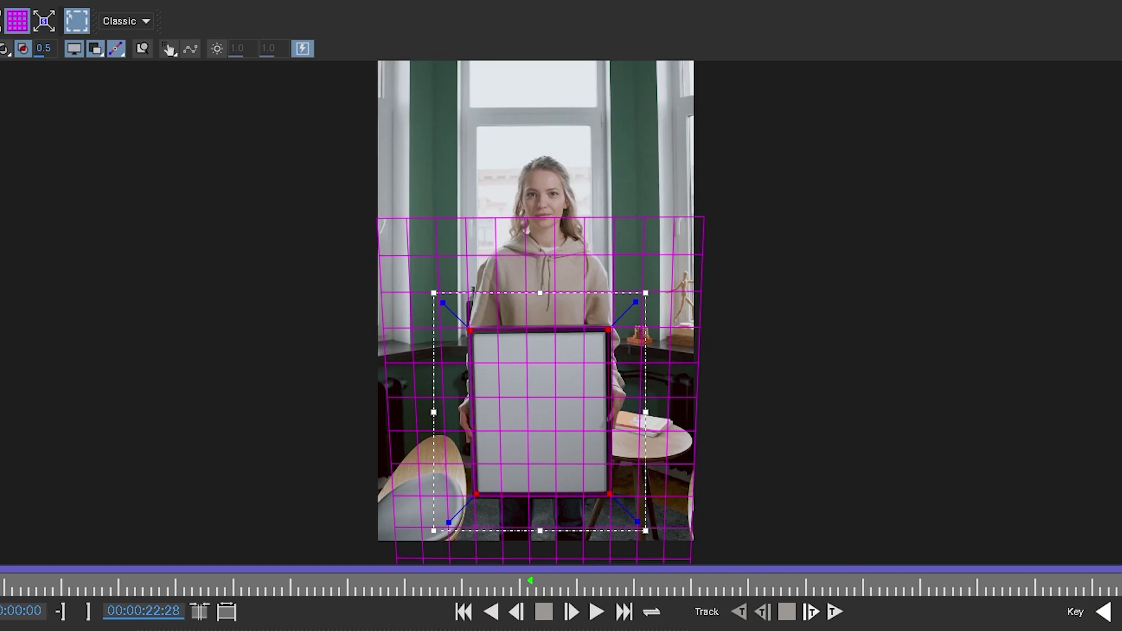
pyautogui.moveTo(59, 552); pyautogui.dragTo(601, 549)
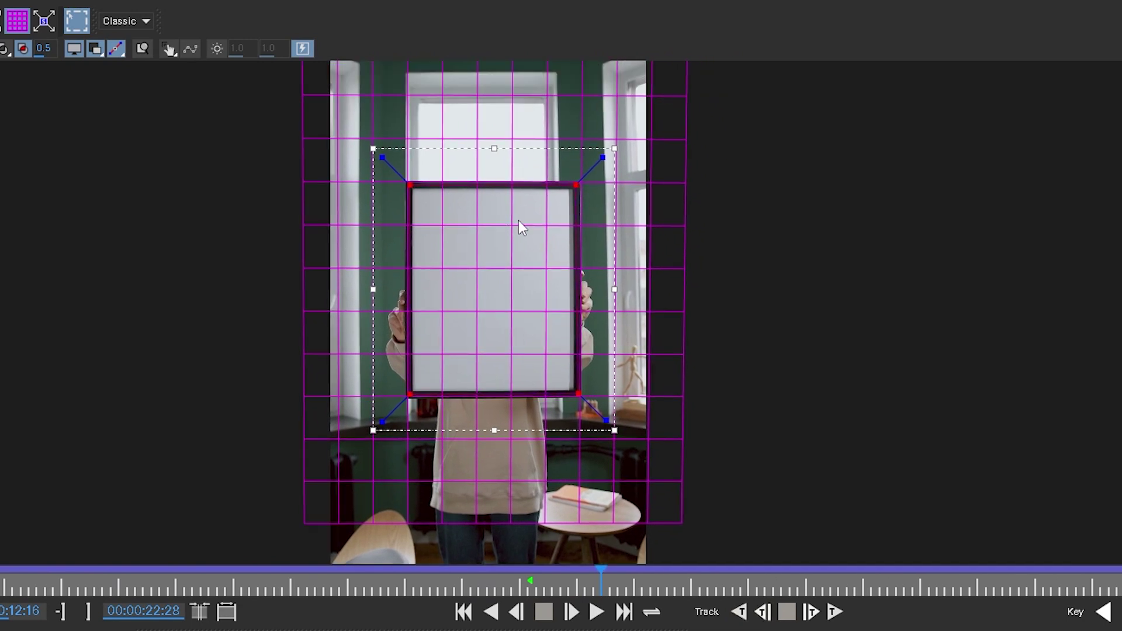
pyautogui.click(19, 22)
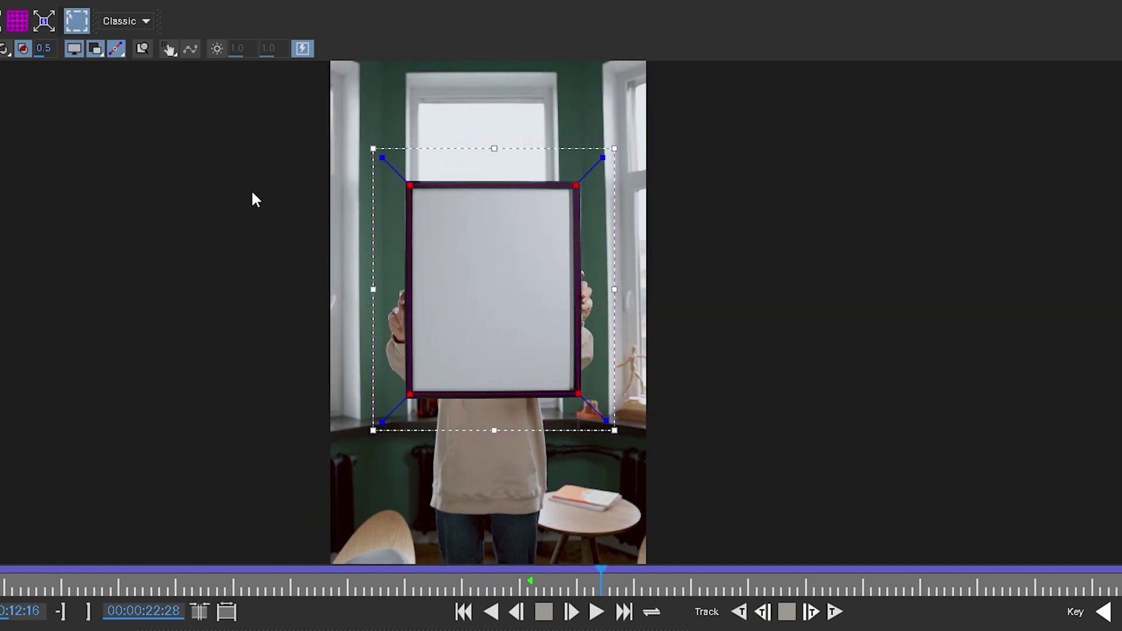
pyautogui.scroll(4, 502, 314)
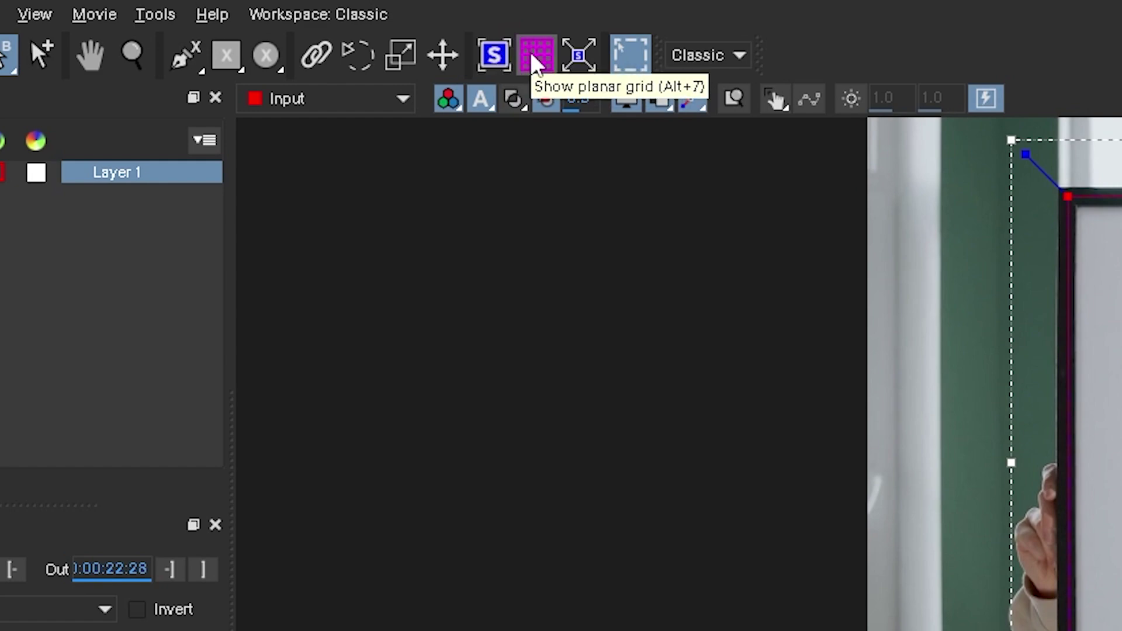
# Show the planar surface and grid, drag its four corners onto the board's corners, then hide the grid
pyautogui.click(493, 53)
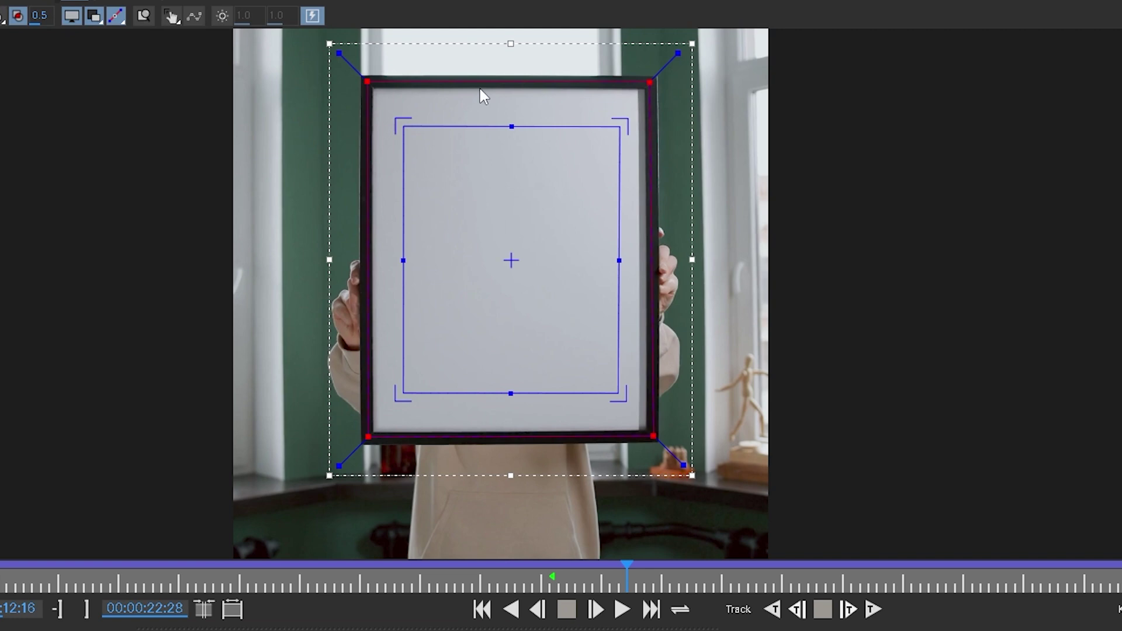
pyautogui.click(47, 14)
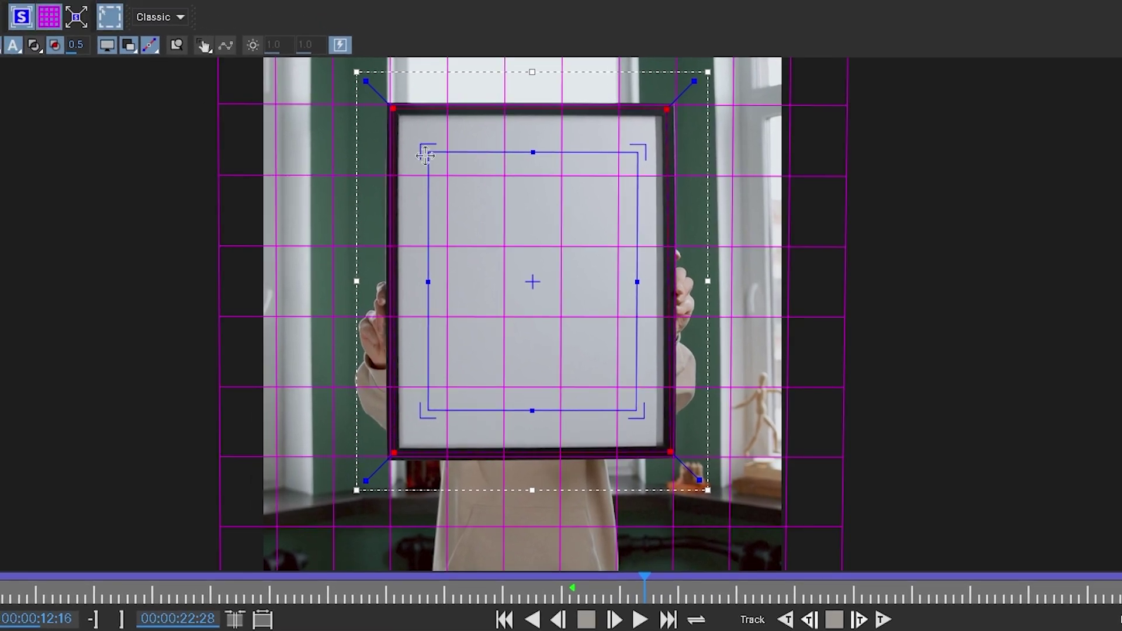
pyautogui.moveTo(425, 153); pyautogui.dragTo(398, 117)
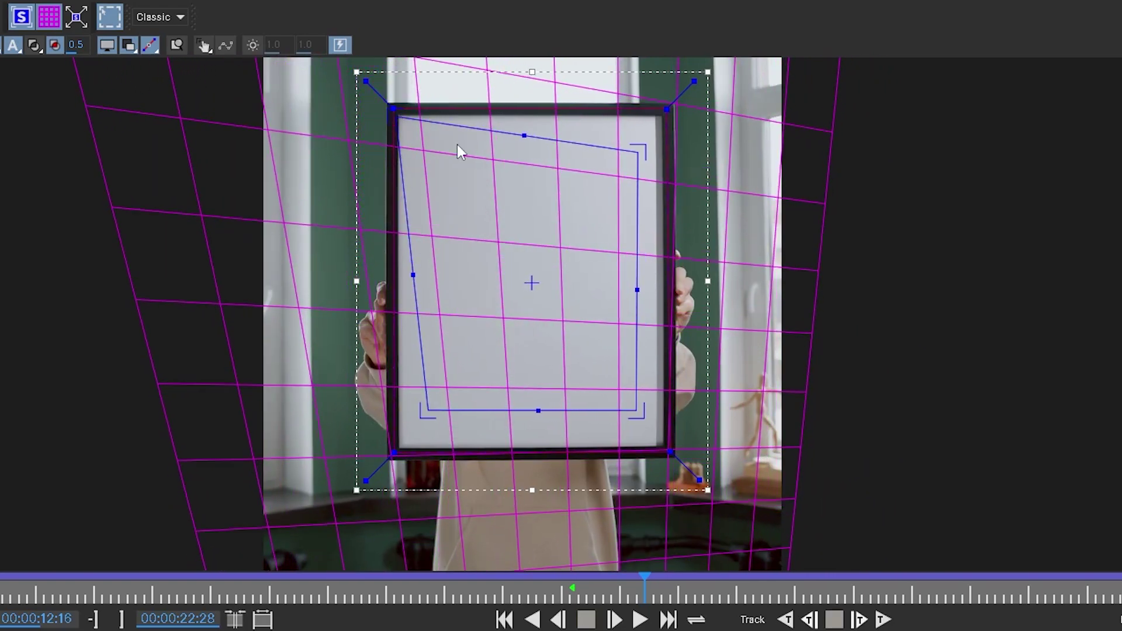
pyautogui.moveTo(635, 150); pyautogui.dragTo(658, 116)
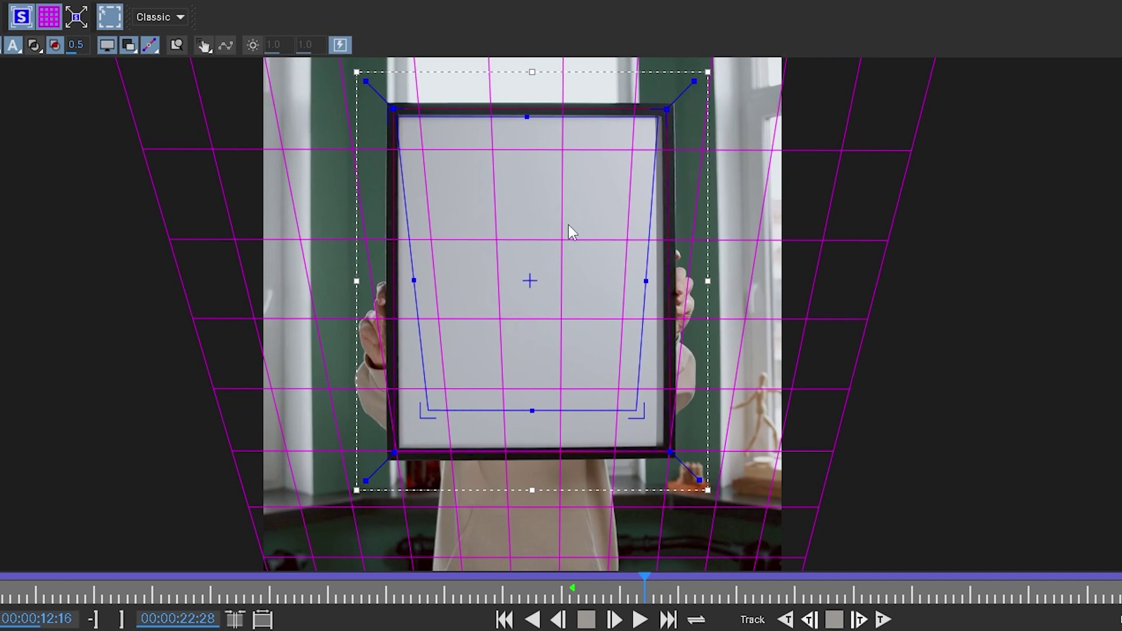
pyautogui.moveTo(433, 407); pyautogui.dragTo(399, 447)
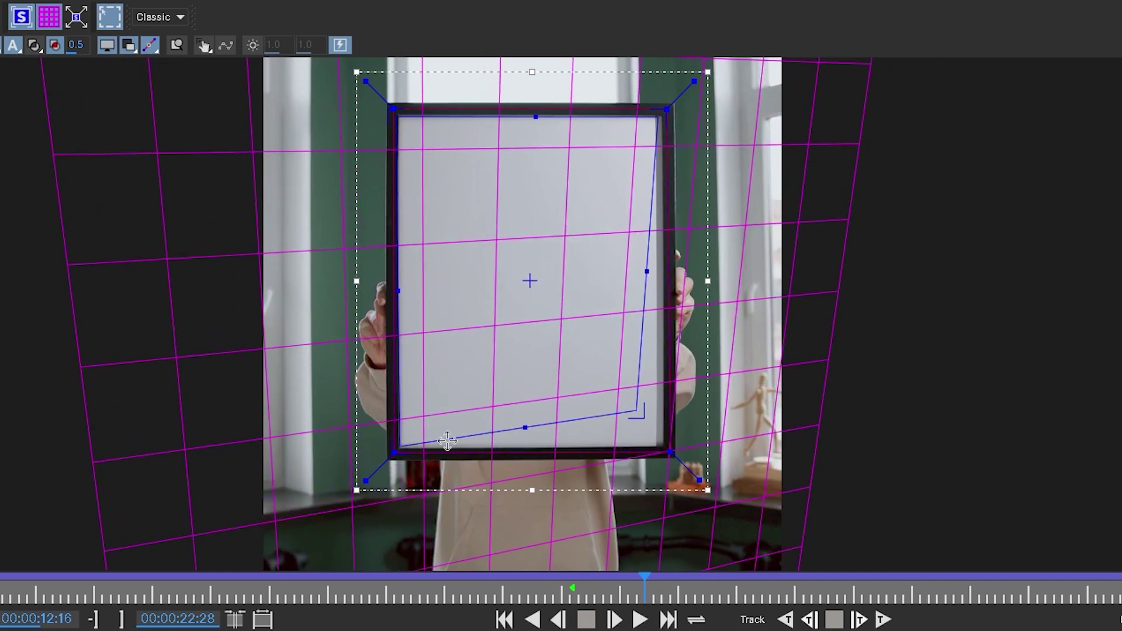
pyautogui.moveTo(636, 412); pyautogui.dragTo(659, 447)
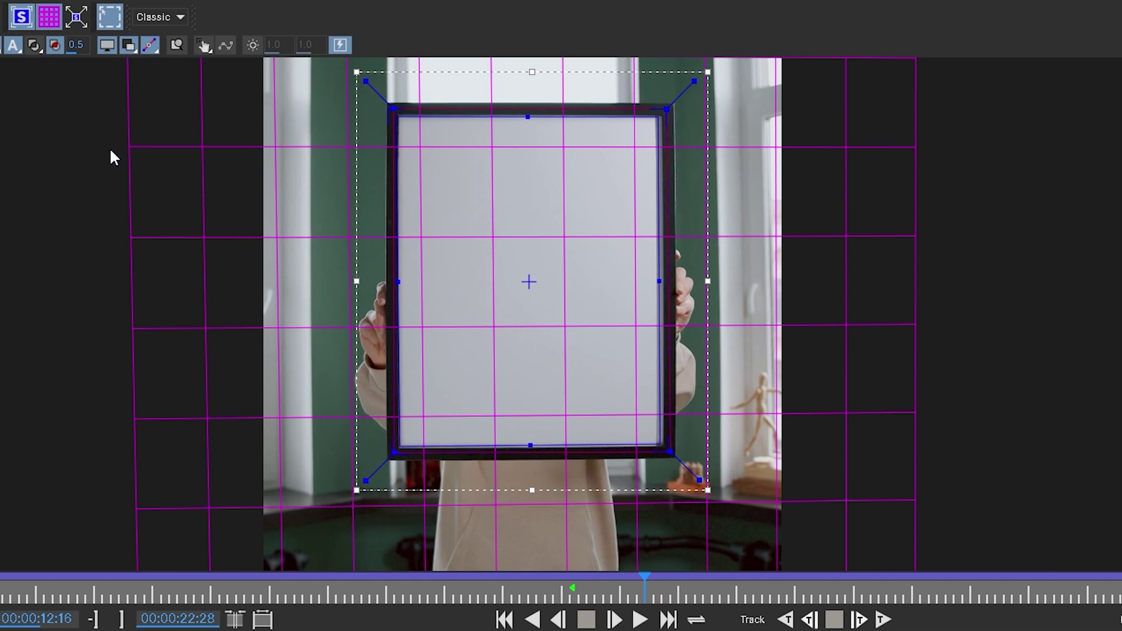
pyautogui.click(50, 18)
# Zoom in, enable zoom windows, and refine both top surface corners onto the frame's inner edge
pyautogui.scroll(5, 476, 197)
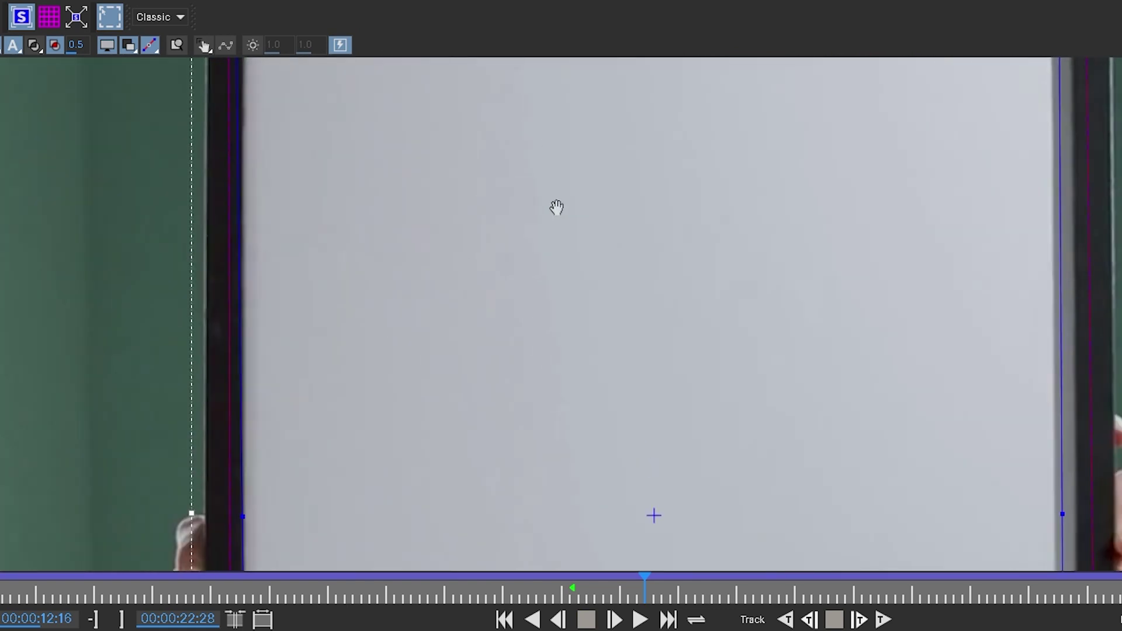
pyautogui.moveTo(555, 208); pyautogui.dragTo(518, 420)
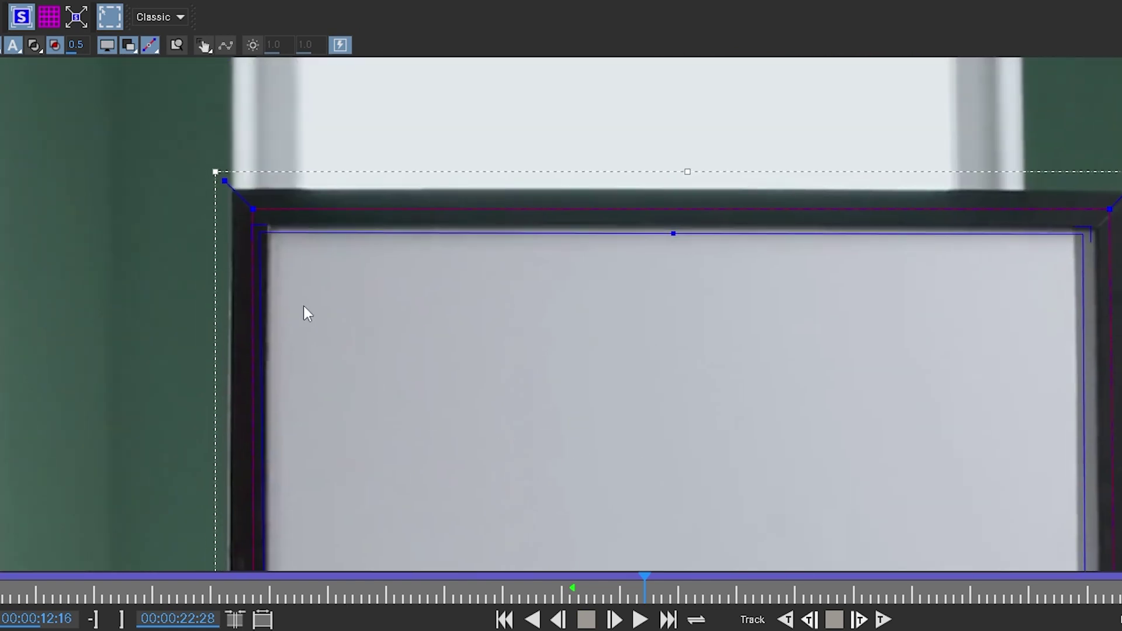
pyautogui.moveTo(263, 233)
pyautogui.mouseDown()
pyautogui.moveTo(279, 233)
pyautogui.moveTo(270, 225)
pyautogui.mouseUp()
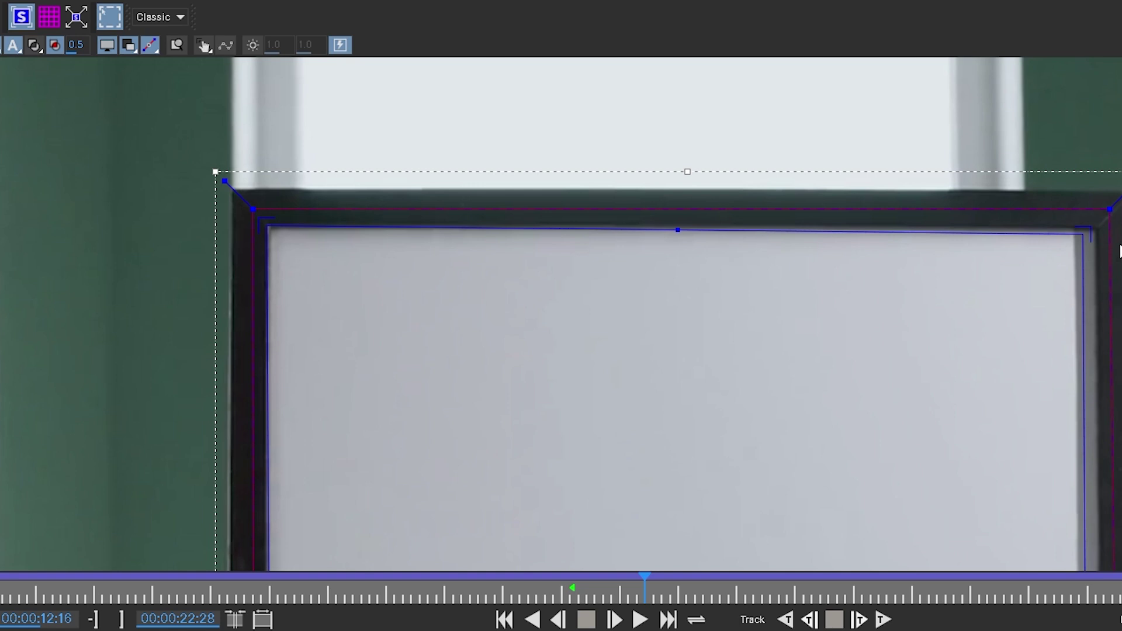
pyautogui.click(1085, 237)
pyautogui.moveTo(1085, 237); pyautogui.dragTo(1094, 229)
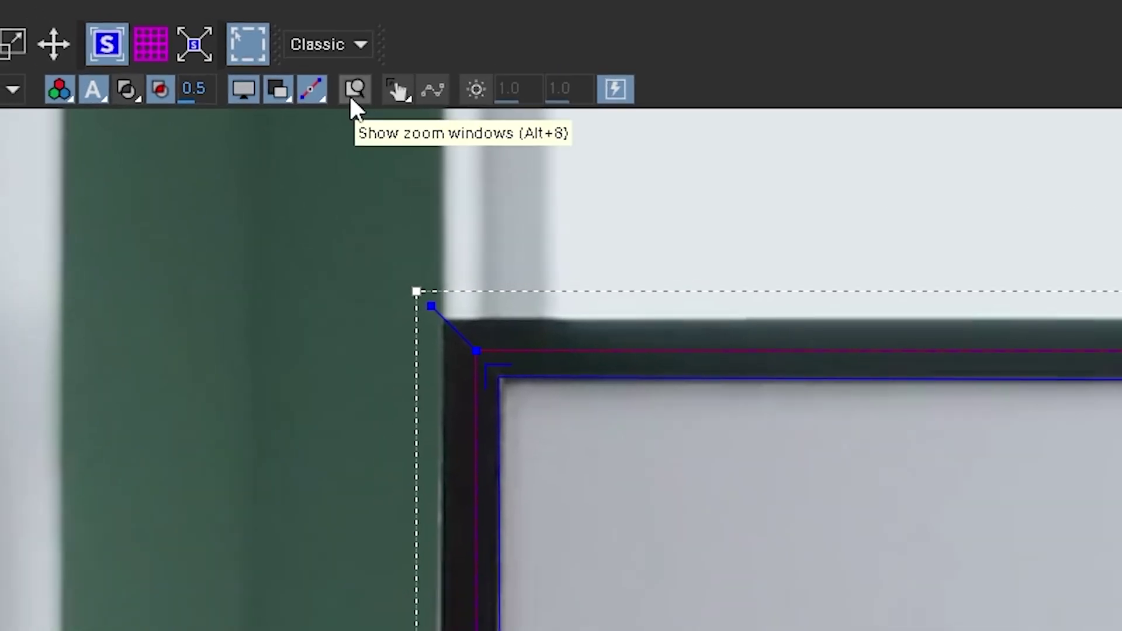
pyautogui.click(351, 96)
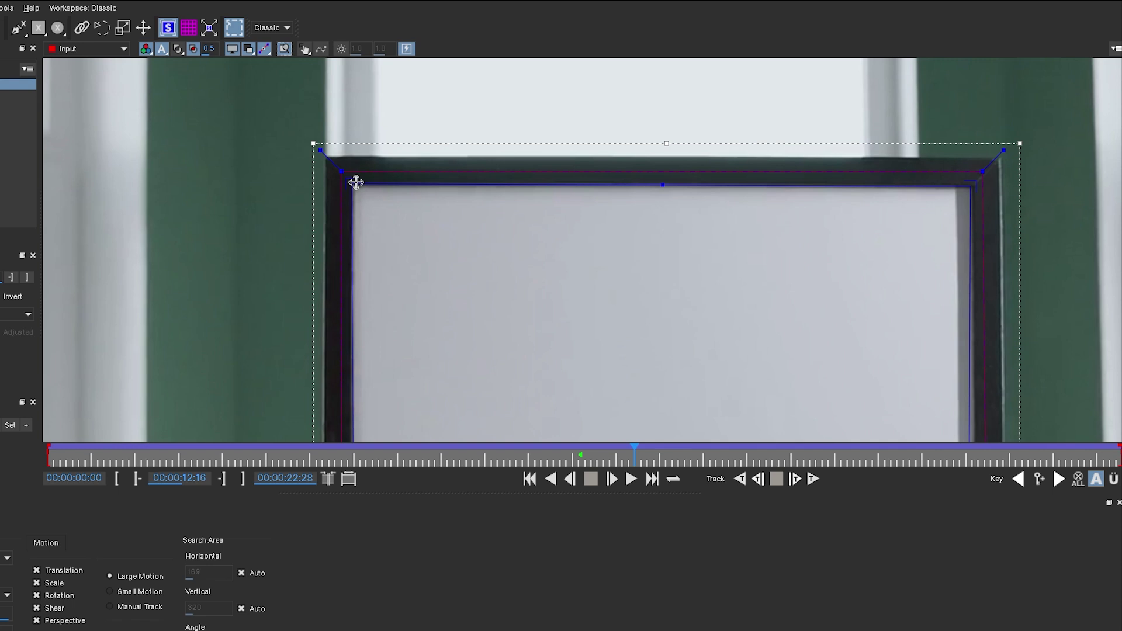
pyautogui.moveTo(355, 182); pyautogui.dragTo(355, 183)
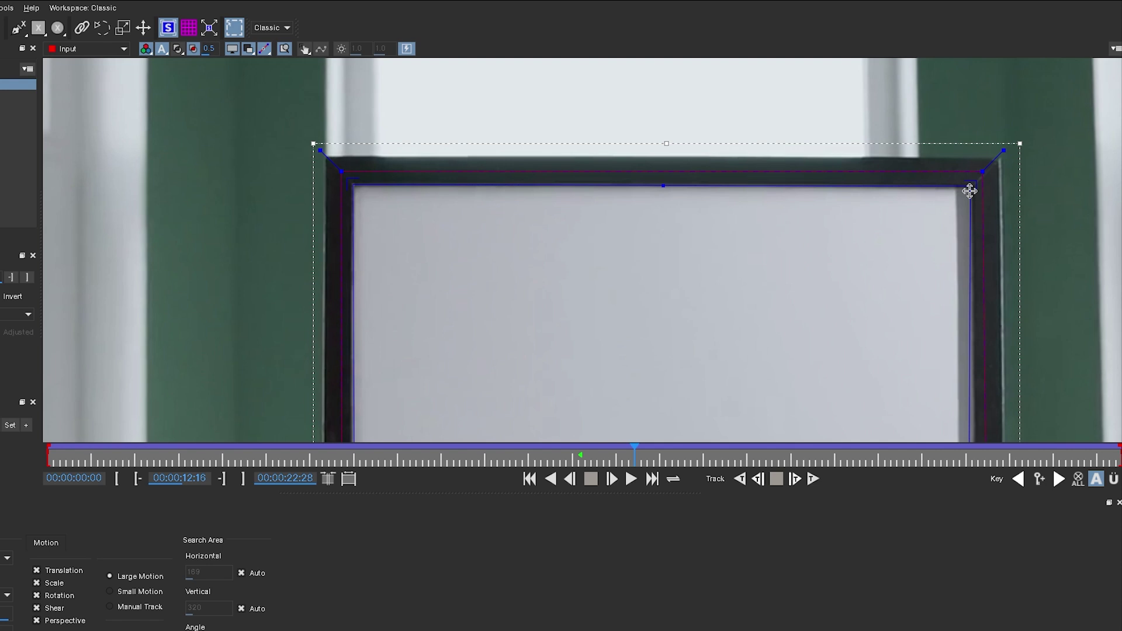
pyautogui.moveTo(970, 190); pyautogui.dragTo(971, 187)
# Nudge the bottom-left and bottom-right surface corners onto the frame's inner lower corners
pyautogui.moveTo(584, 407); pyautogui.dragTo(608, 100)
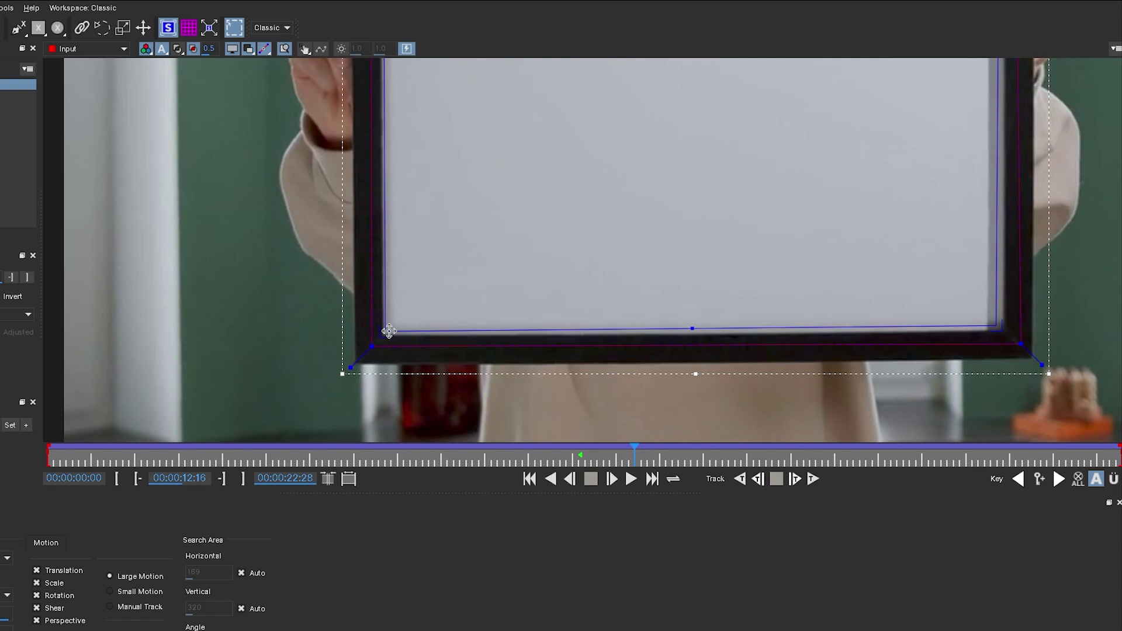
pyautogui.moveTo(388, 331); pyautogui.dragTo(382, 334)
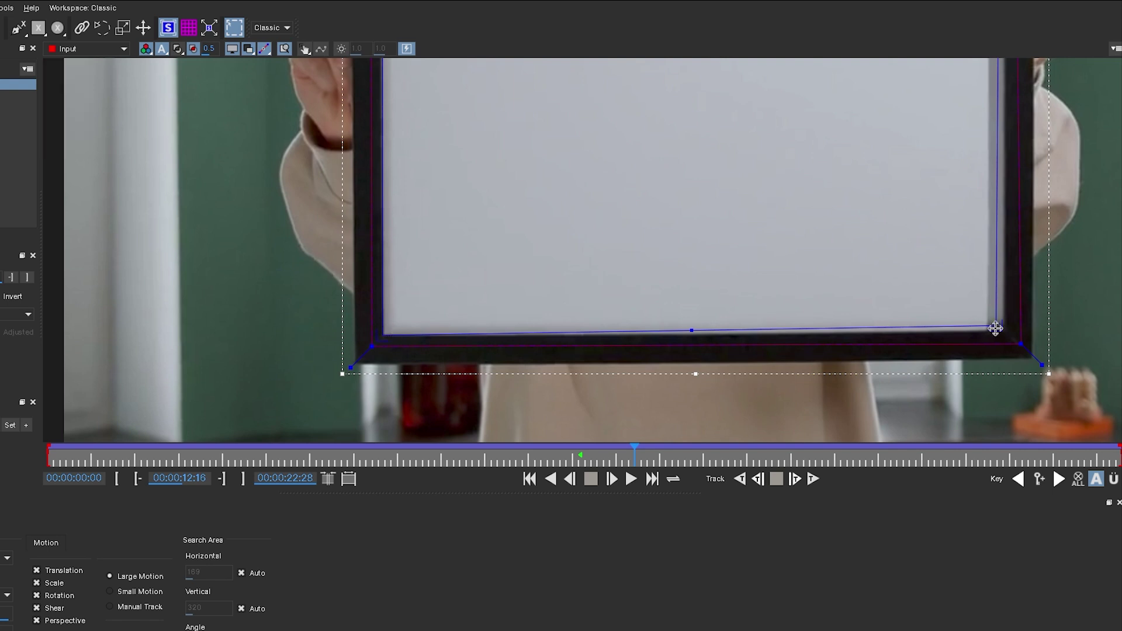
pyautogui.moveTo(995, 328); pyautogui.dragTo(1002, 333)
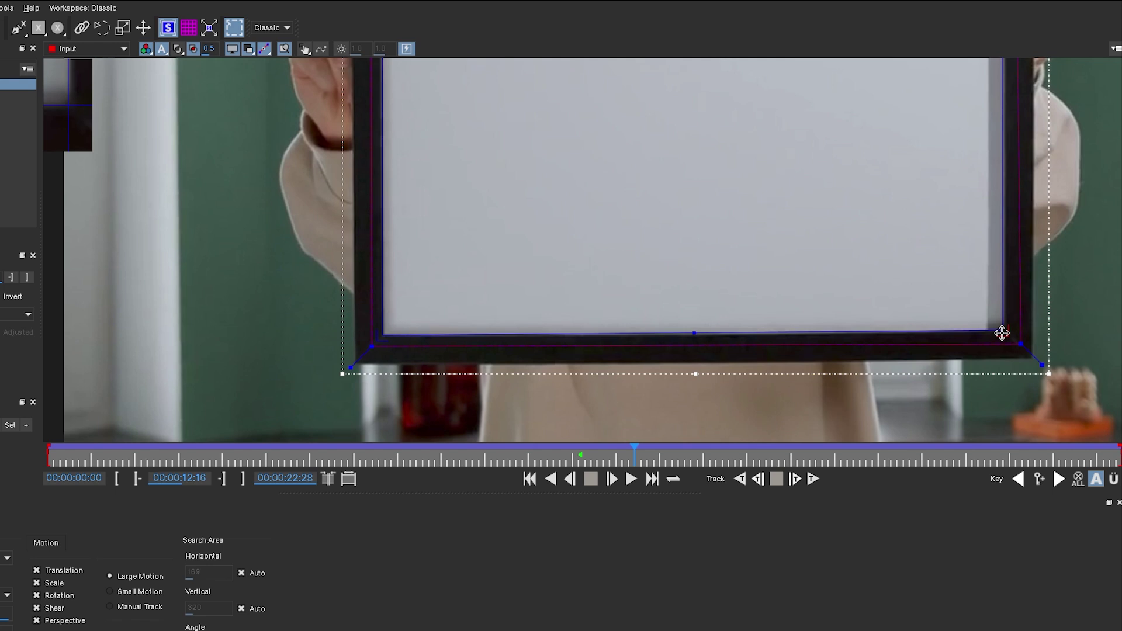
pyautogui.moveTo(1001, 333); pyautogui.dragTo(1005, 330)
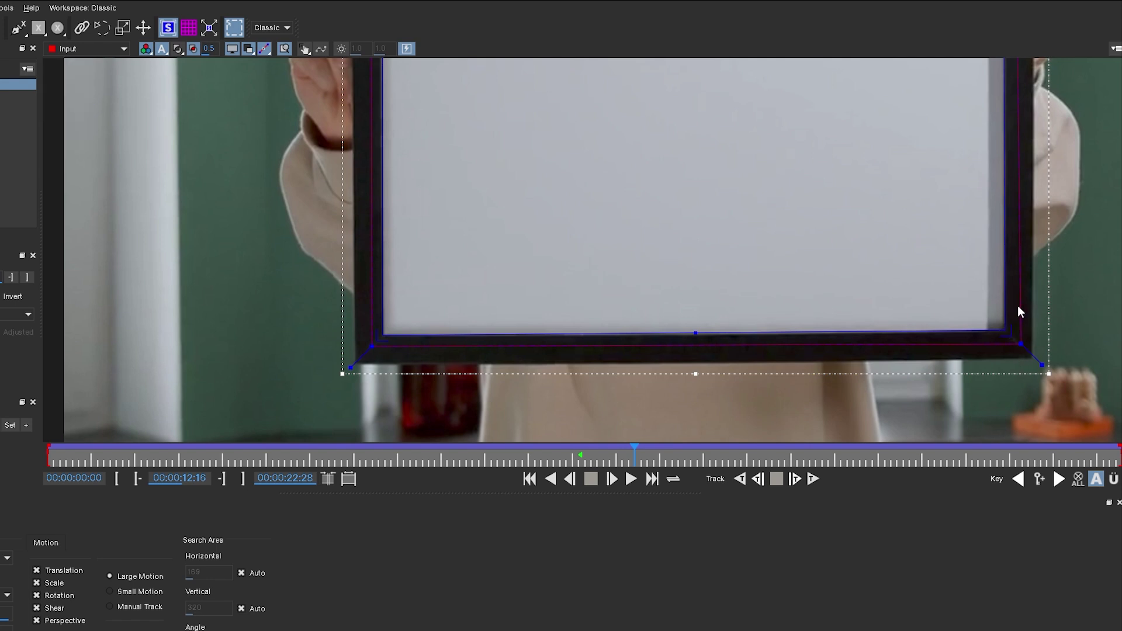
# Zoom out to the whole board, show the grid again, and check the fit on earlier frames
pyautogui.scroll(-3, 691, 198)
pyautogui.moveTo(691, 198); pyautogui.dragTo(631, 216)
pyautogui.scroll(-2, 631, 215)
pyautogui.moveTo(646, 150); pyautogui.dragTo(629, 266)
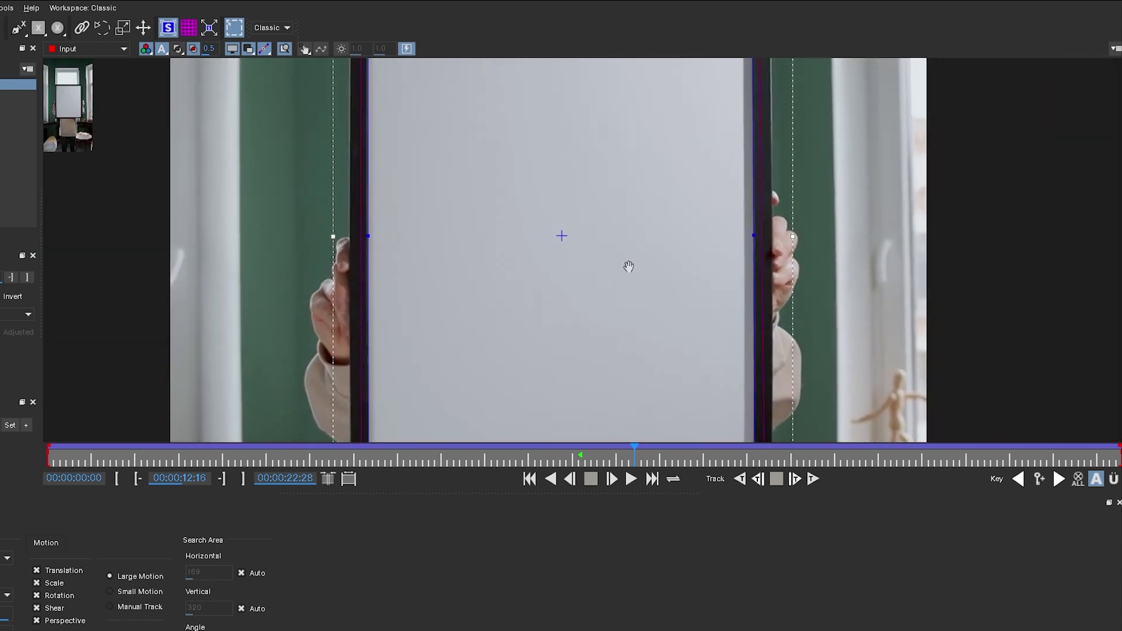
pyautogui.scroll(-2, 620, 250)
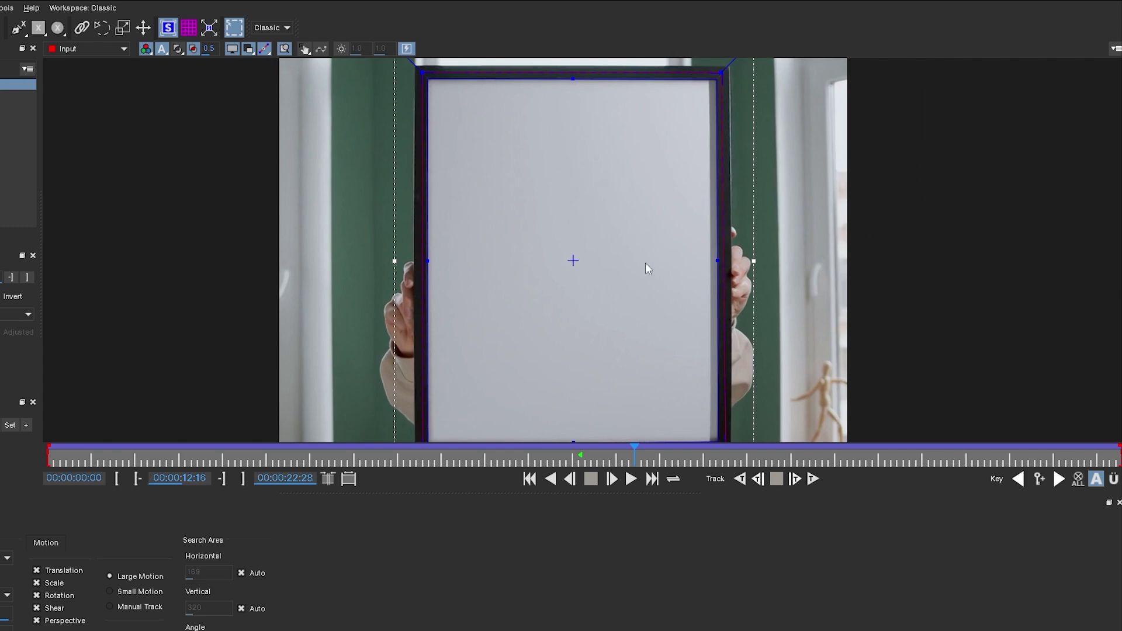
pyautogui.click(190, 28)
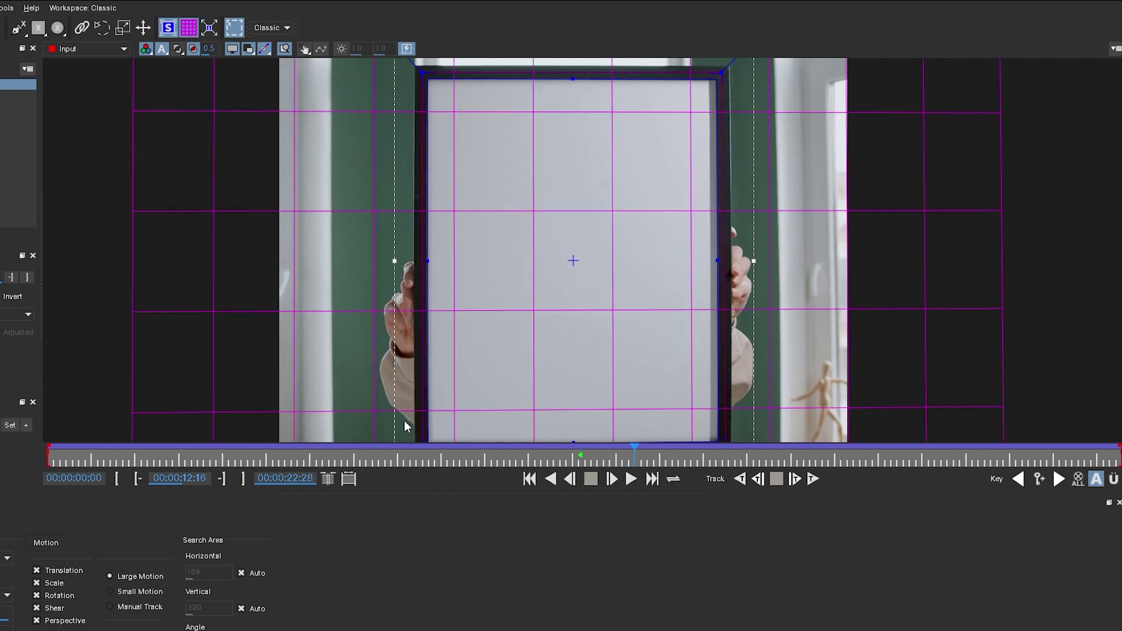
pyautogui.moveTo(343, 463); pyautogui.dragTo(710, 441)
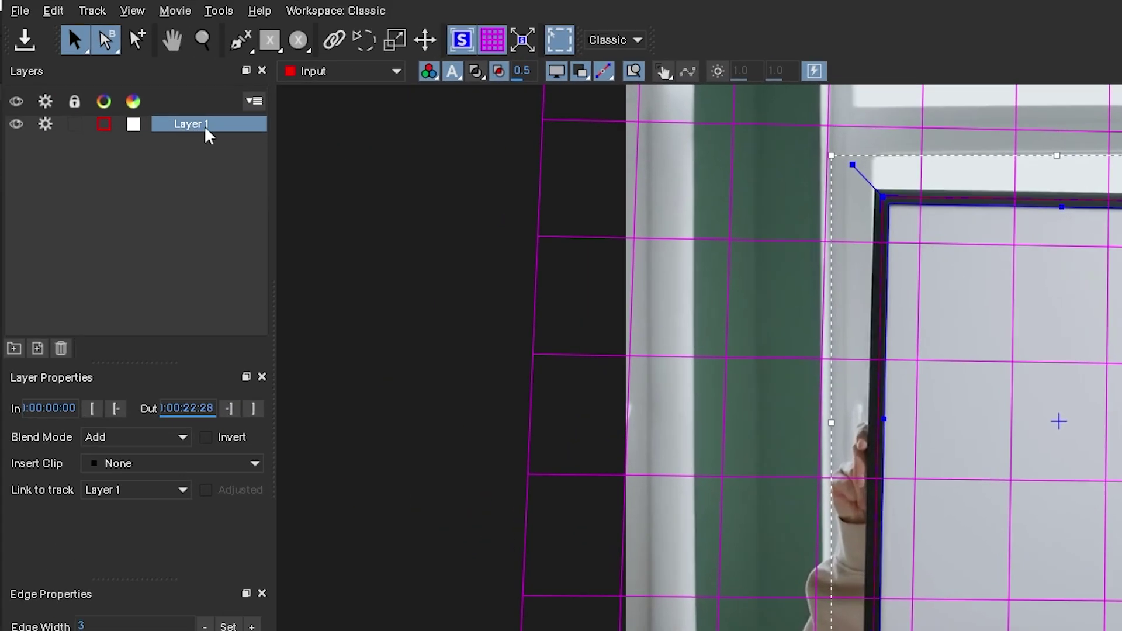
# Rename Layer 1 to 'Portrait Track', then close Mocha and save the tracking changes
pyautogui.doubleClick(202, 124)
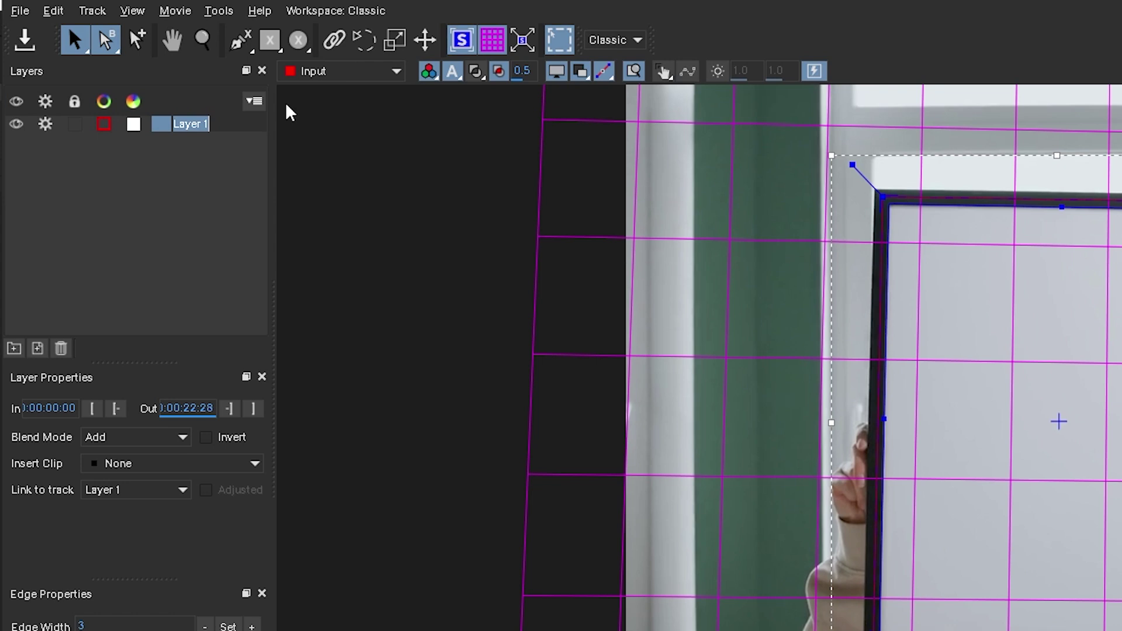
pyautogui.write('Portra')
pyautogui.press('BackSpace')
pyautogui.press('BackSpace')
pyautogui.press('BackSpace')
pyautogui.write('rait Track')
pyautogui.press('Return')
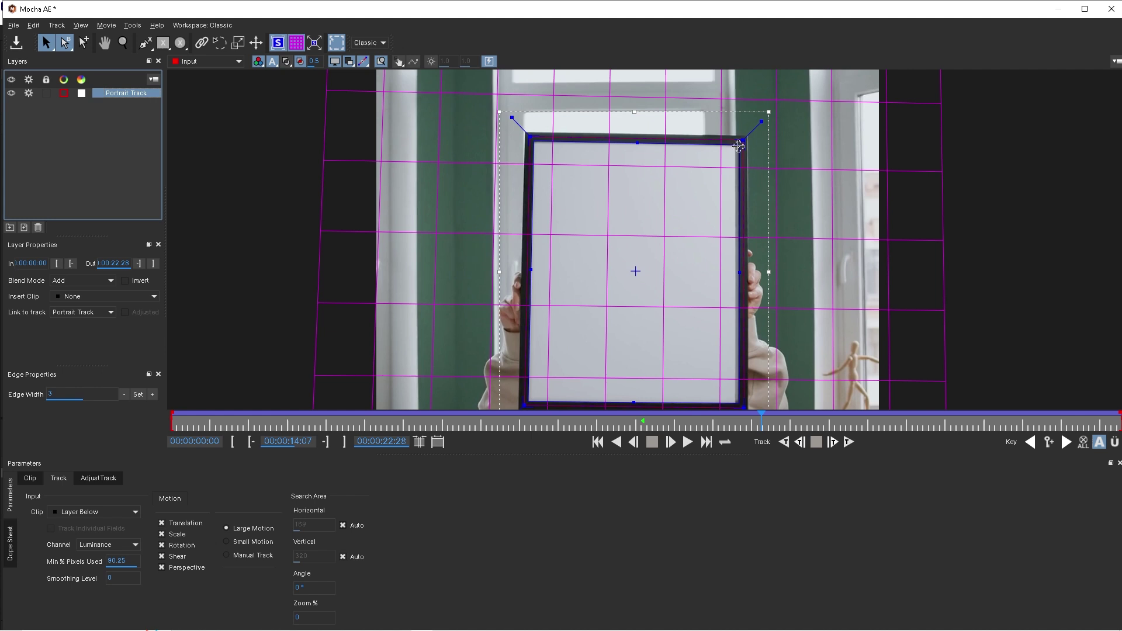
pyautogui.click(1108, 8)
pyautogui.click(731, 351)
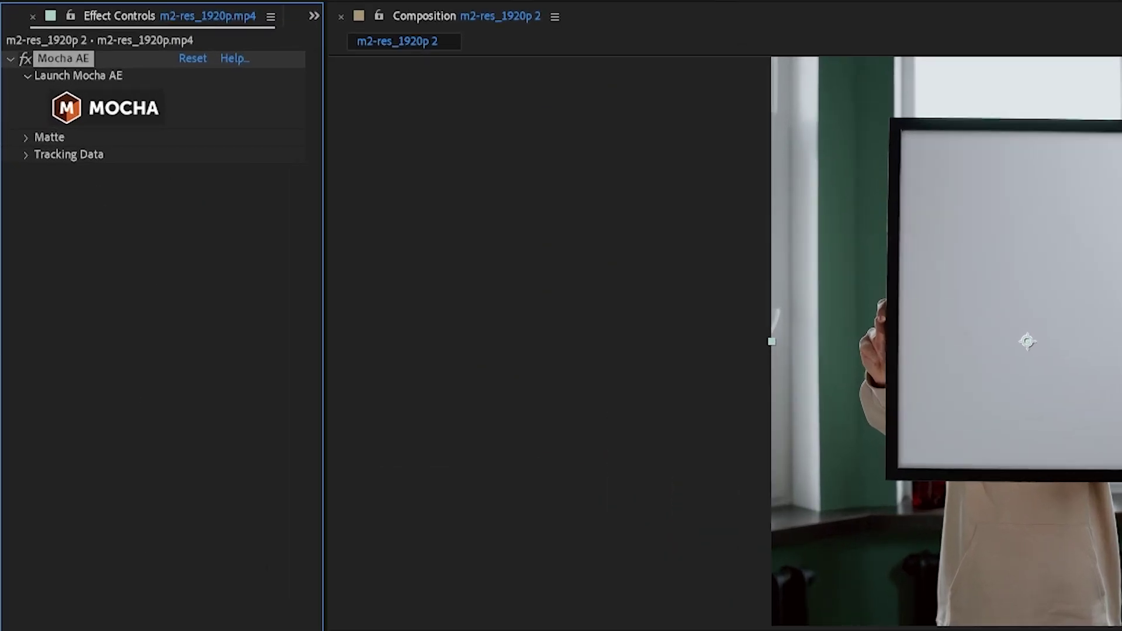
# Create Mocha AE track data from the Portrait Track layer, keying four corner pins to the board
pyautogui.click(26, 155)
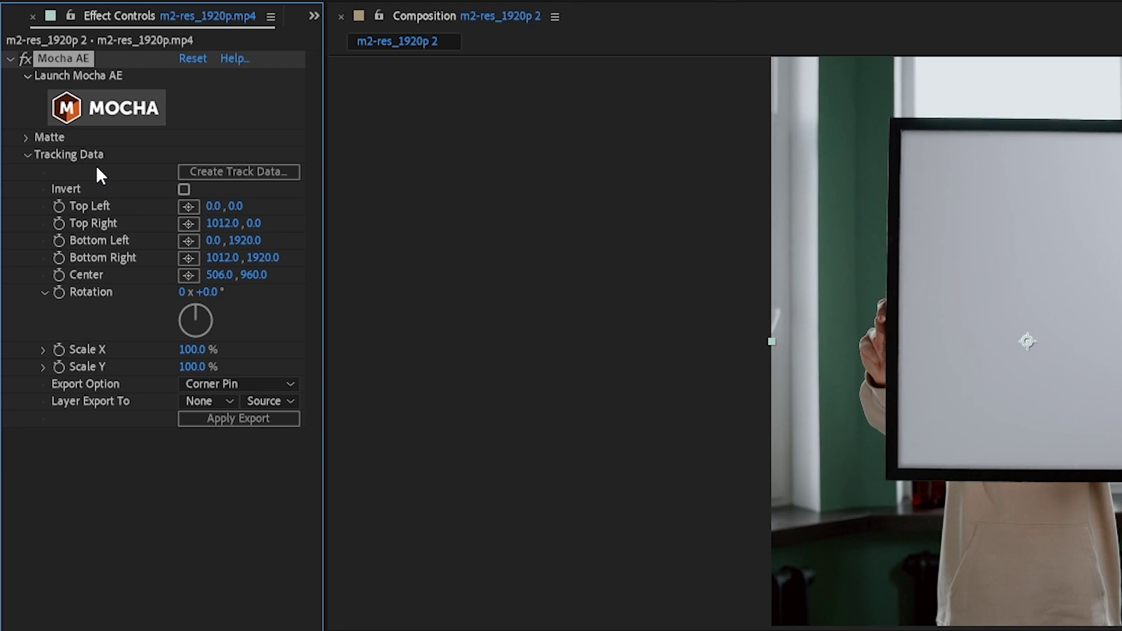
pyautogui.click(233, 171)
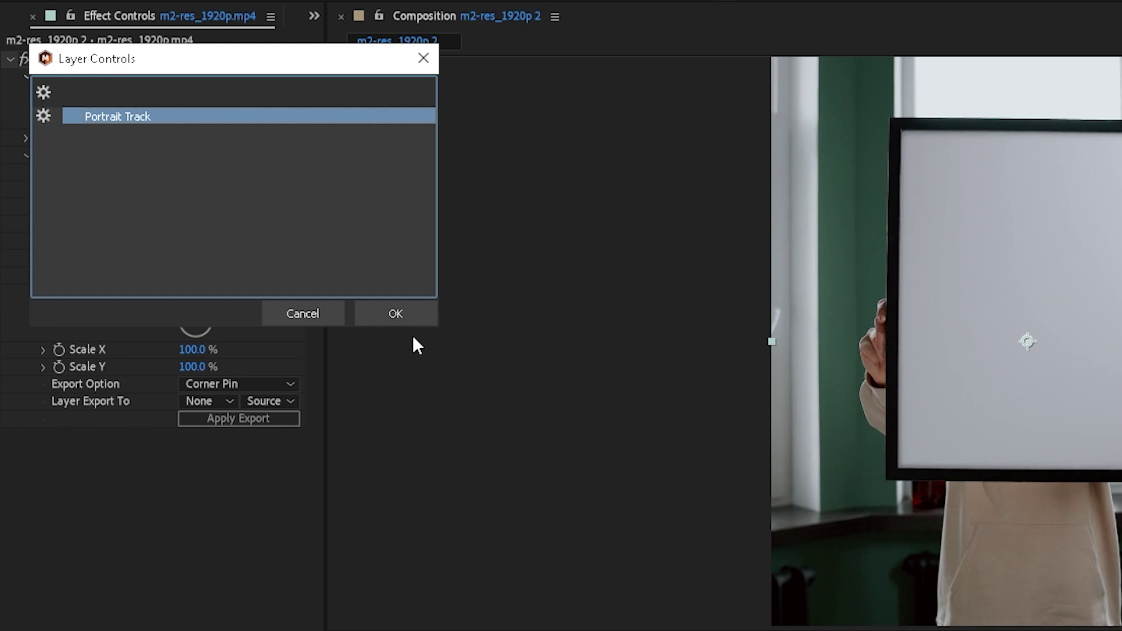
pyautogui.click(398, 313)
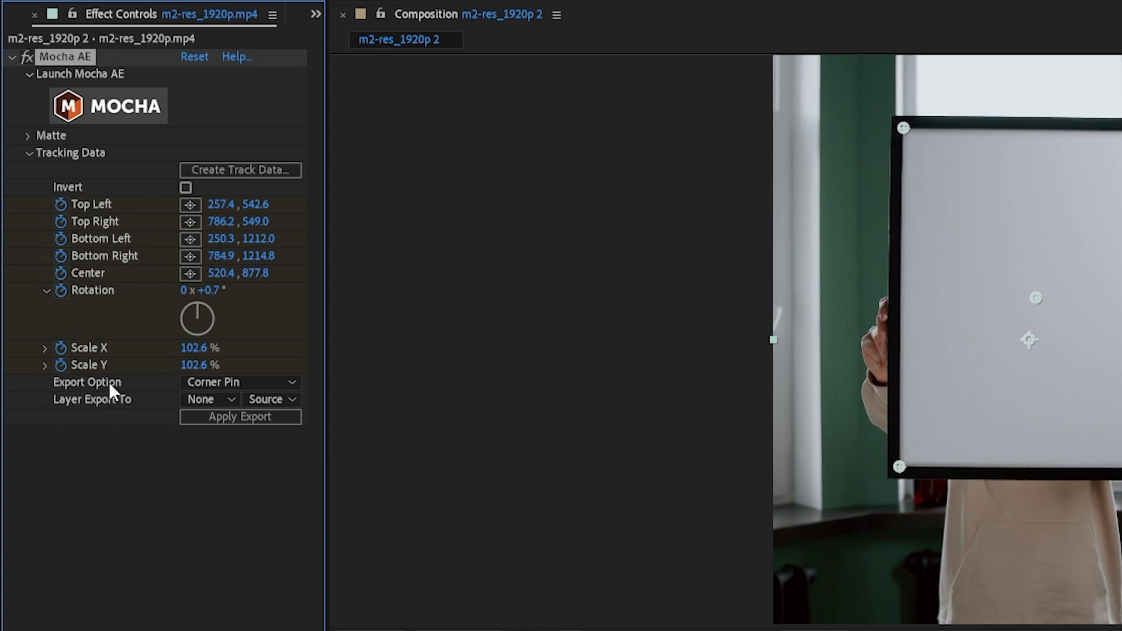
# Set Export Option to Corner Pin (Support Motion Blur), leaving Layer Export To unset for now
pyautogui.click(233, 381)
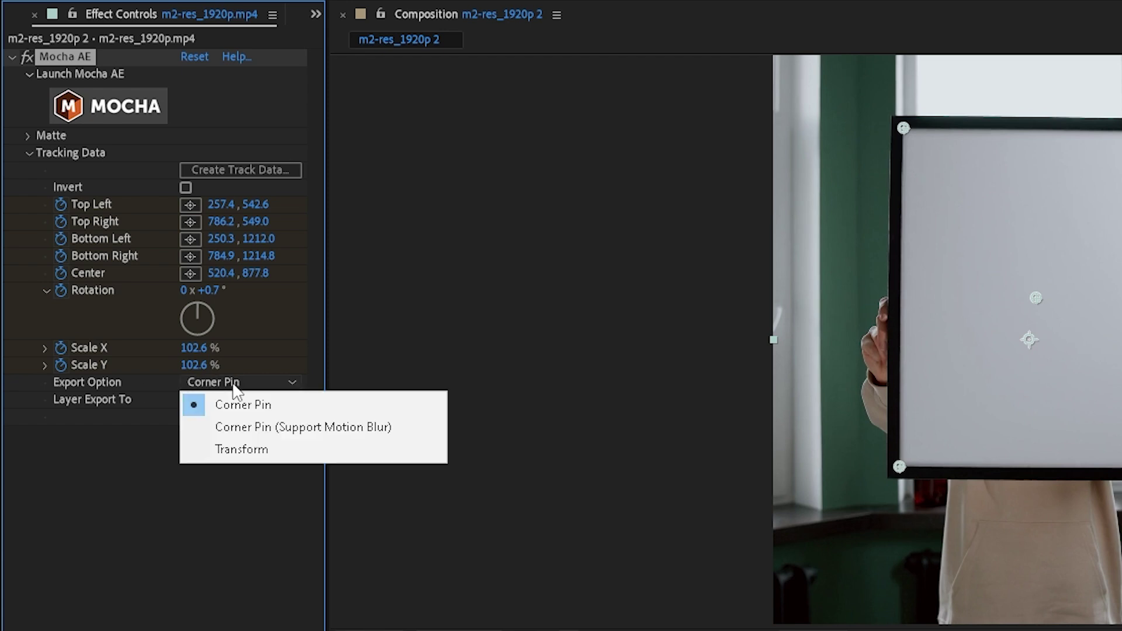
pyautogui.click(245, 430)
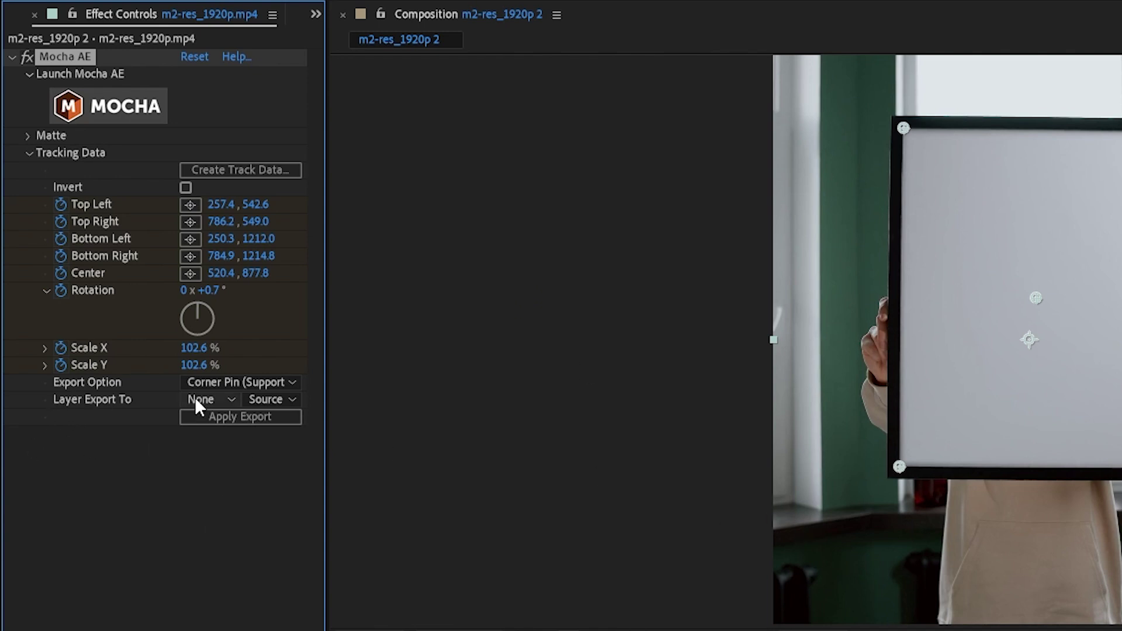
pyautogui.click(223, 399)
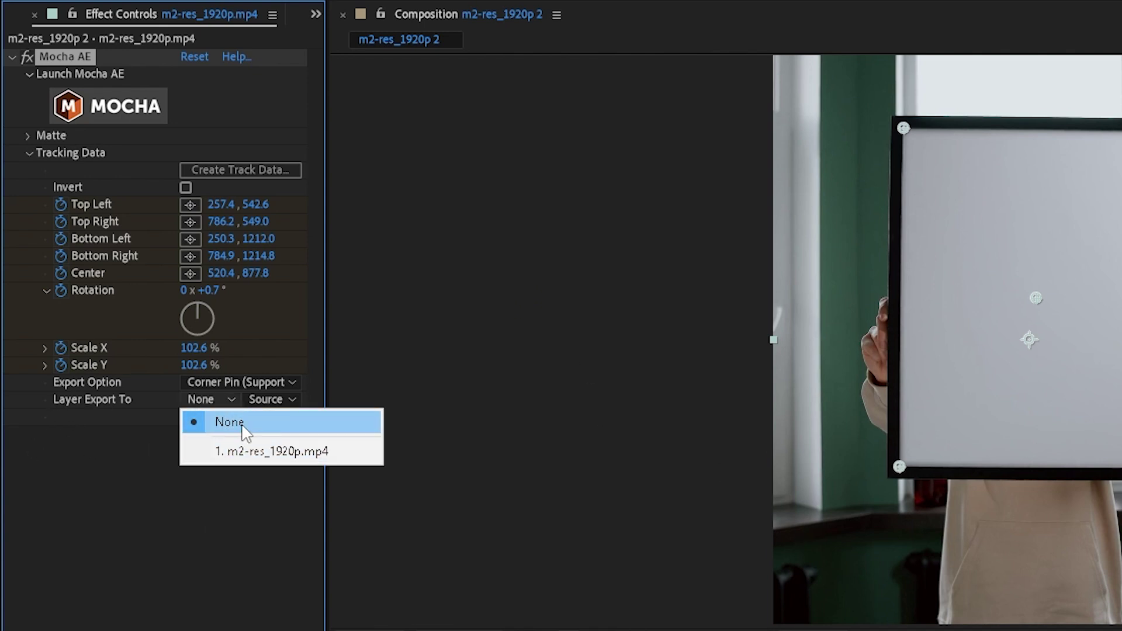
pyautogui.click(267, 455)
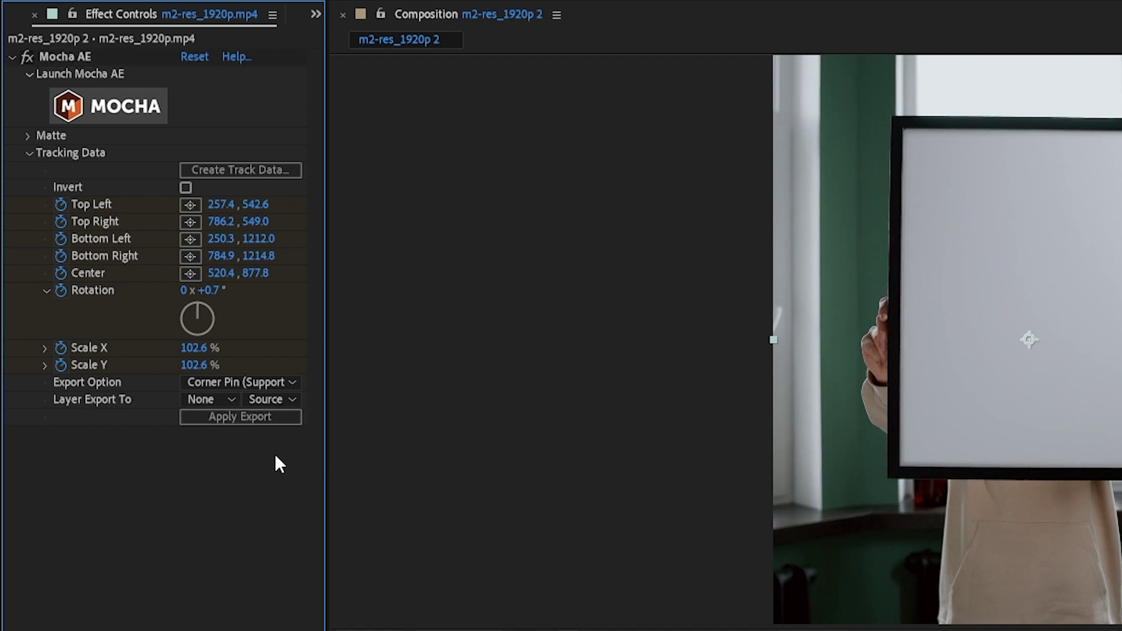
# Add Fireflies_product.jpg from the Project panel into the m2-res_1920p 2 composition
pyautogui.click(314, 15)
pyautogui.click(342, 37)
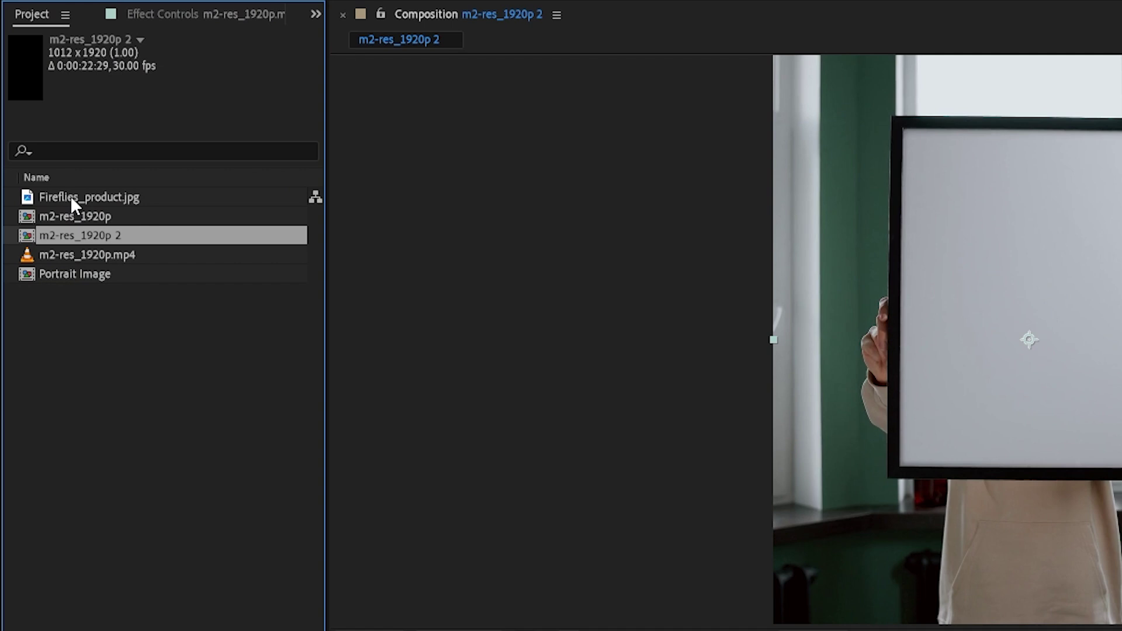
pyautogui.moveTo(68, 195); pyautogui.dragTo(1029, 351)
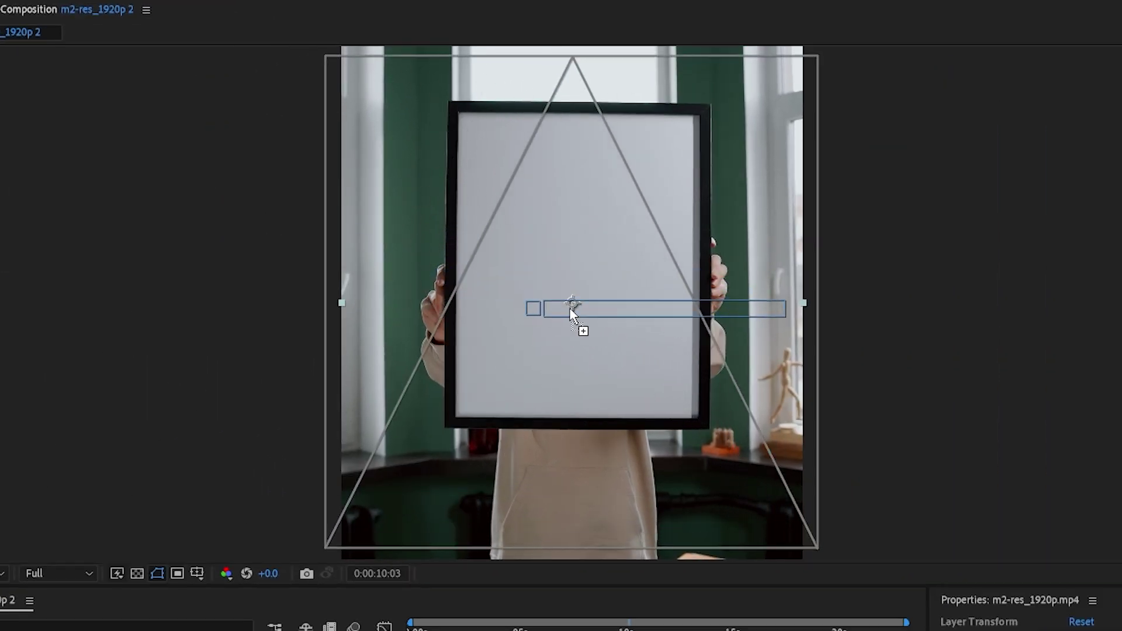
pyautogui.moveTo(572, 313); pyautogui.dragTo(611, 325)
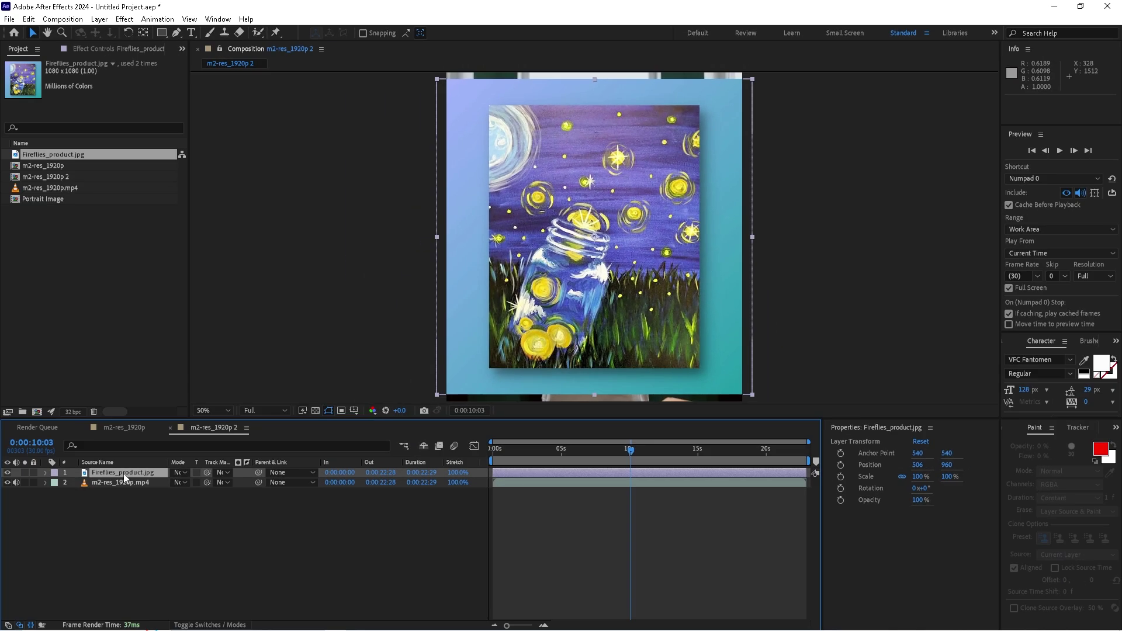
# Fit the painting layer to the comp, then stretch it to 143.3% × 217% to fill the frame
pyautogui.rightClick(124, 474)
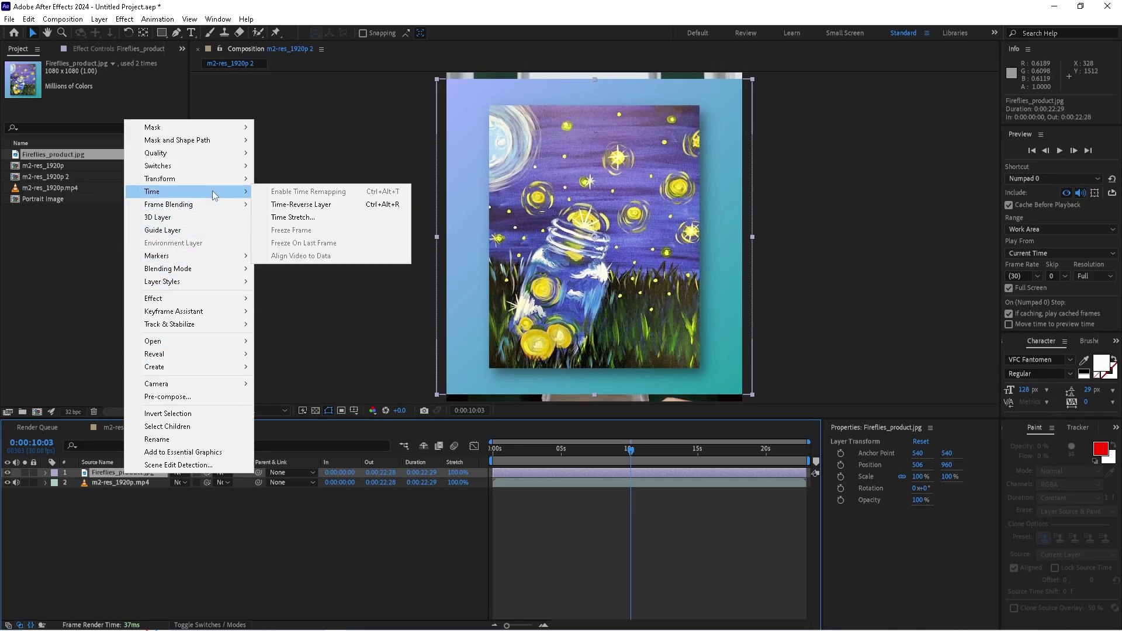
pyautogui.moveTo(226, 184)
pyautogui.click(302, 333)
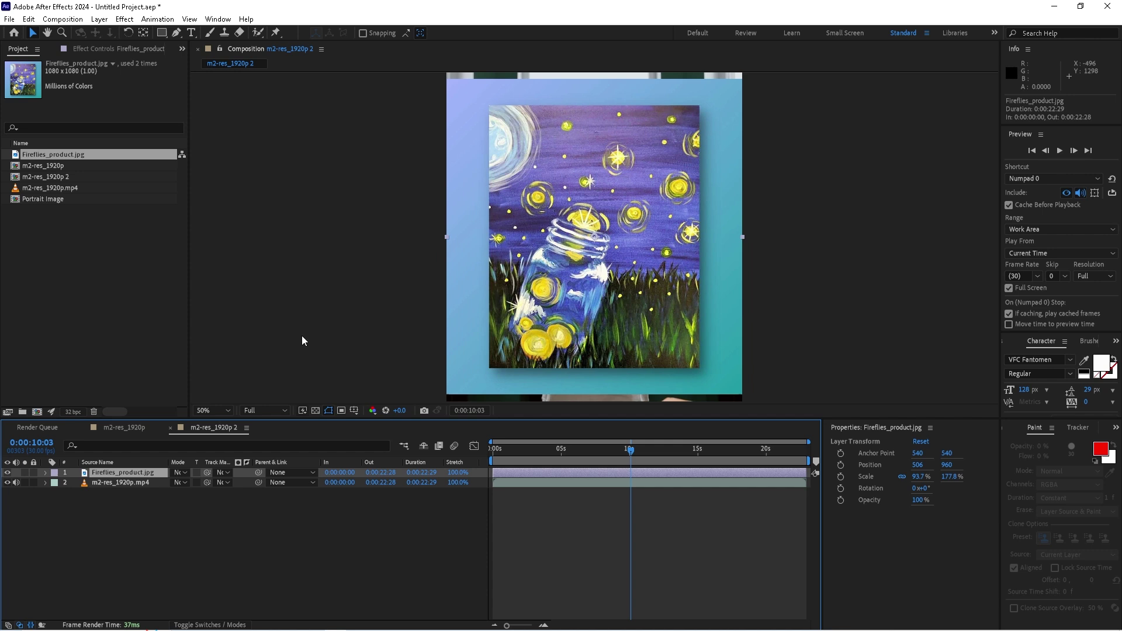
pyautogui.press(',')
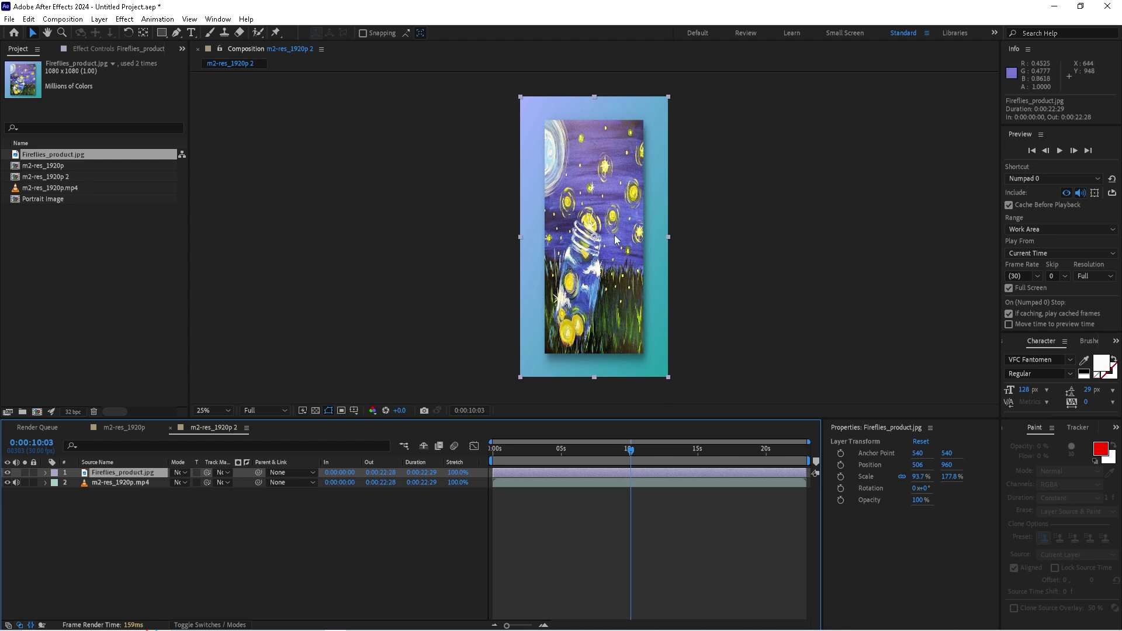
pyautogui.moveTo(519, 237); pyautogui.dragTo(479, 238)
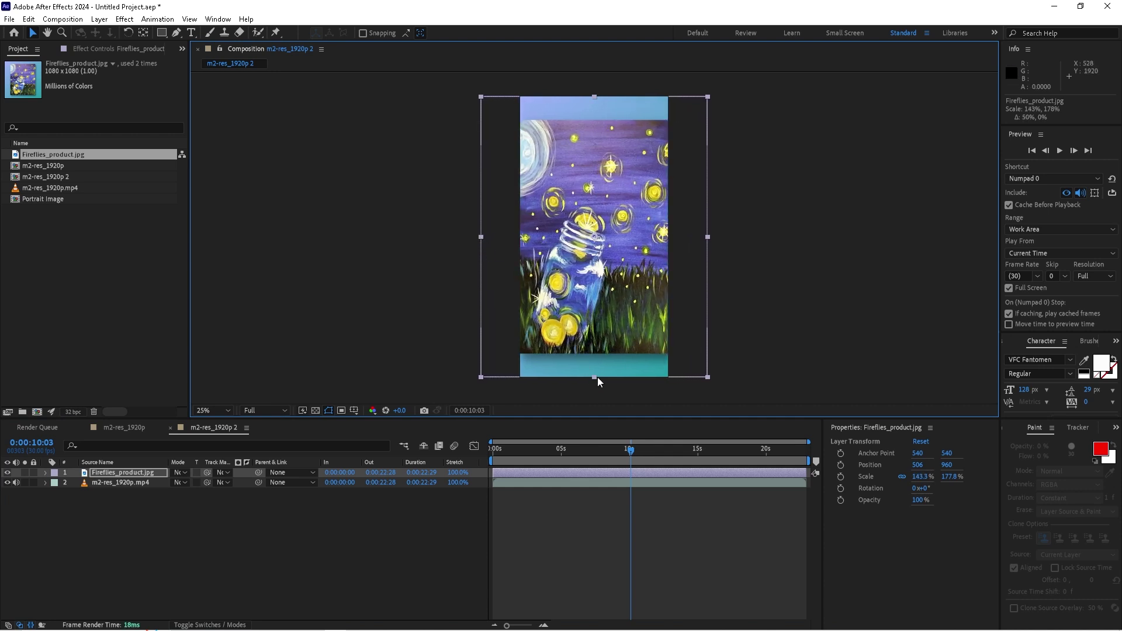
pyautogui.moveTo(595, 377); pyautogui.dragTo(596, 408)
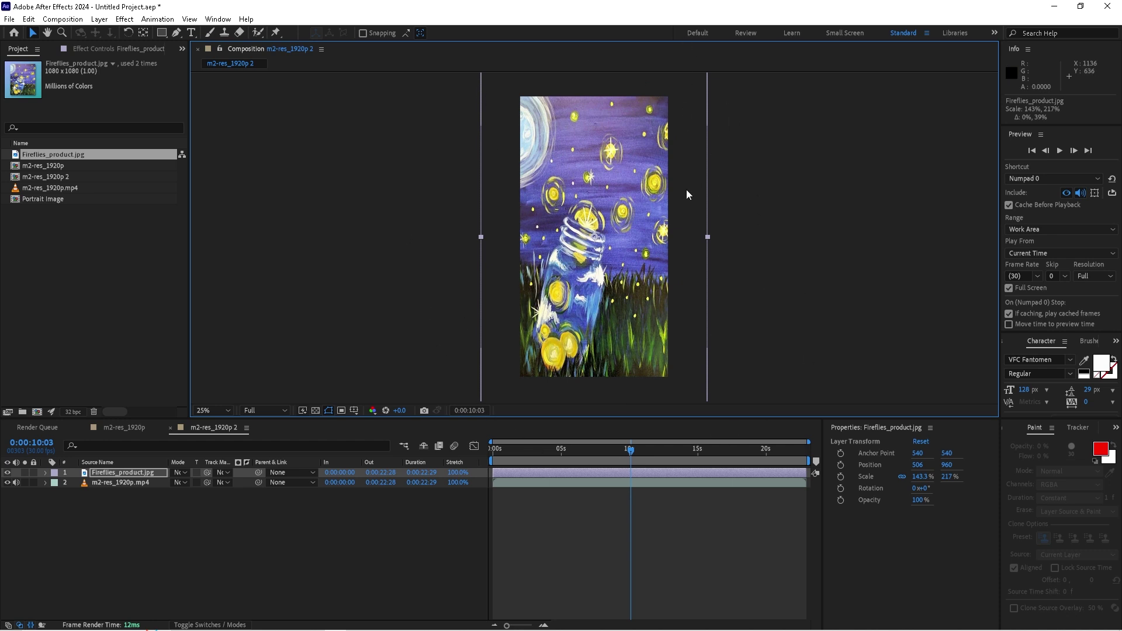
# Pre-compose the Fireflies_product.jpg layer as 'Portrait Image', undoing an accidental layer move
pyautogui.rightClick(116, 473)
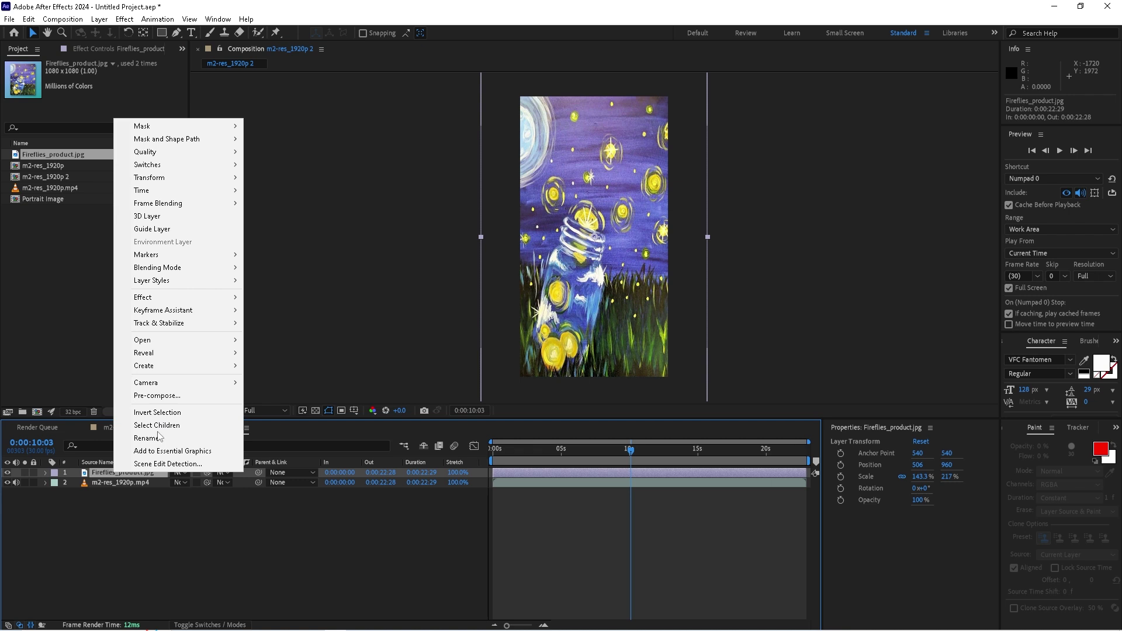
pyautogui.click(157, 395)
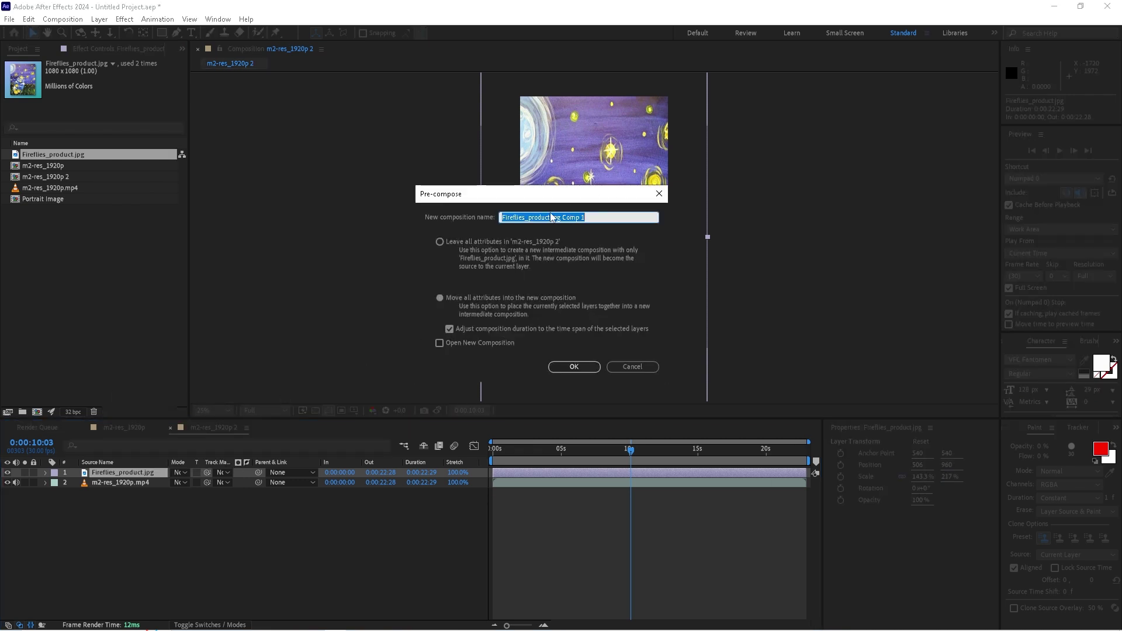
pyautogui.write('Portrait Image')
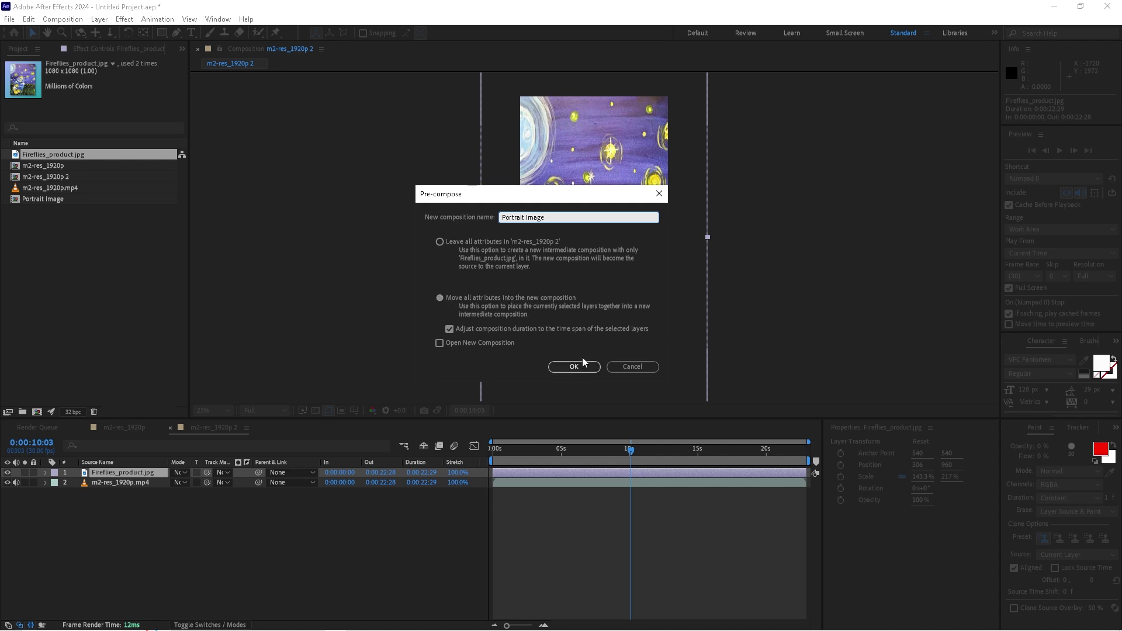
pyautogui.click(578, 367)
pyautogui.moveTo(595, 222); pyautogui.dragTo(640, 240)
pyautogui.hotkey('ctrl', 'z')
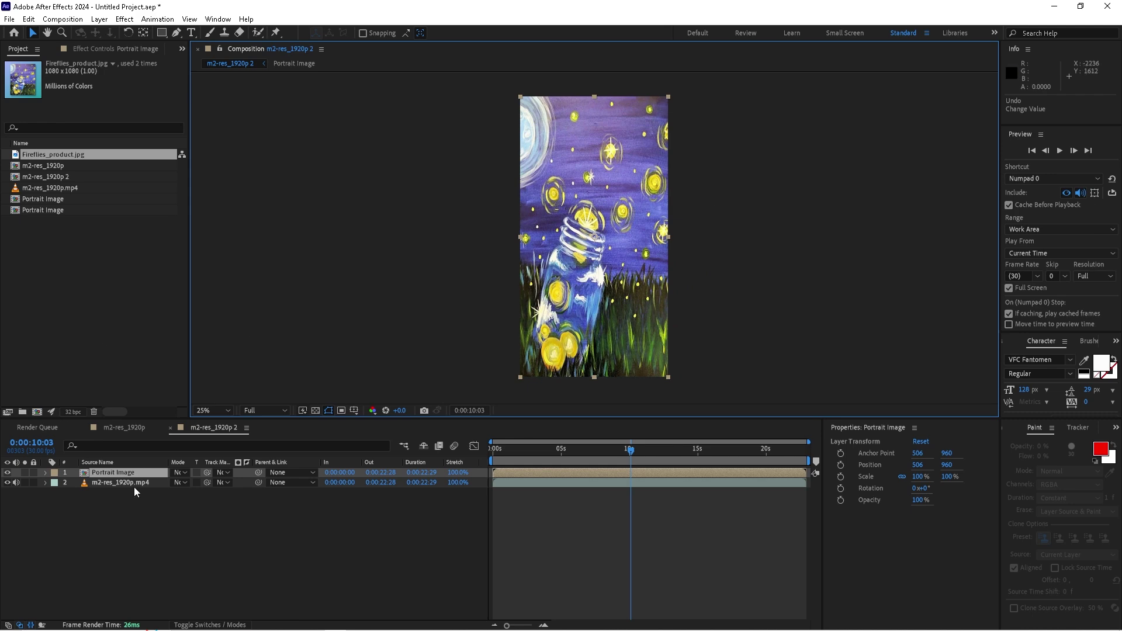
# On the footage layer's Mocha AE effect, set Layer Export To 1. Portrait Image and apply the export
pyautogui.click(110, 484)
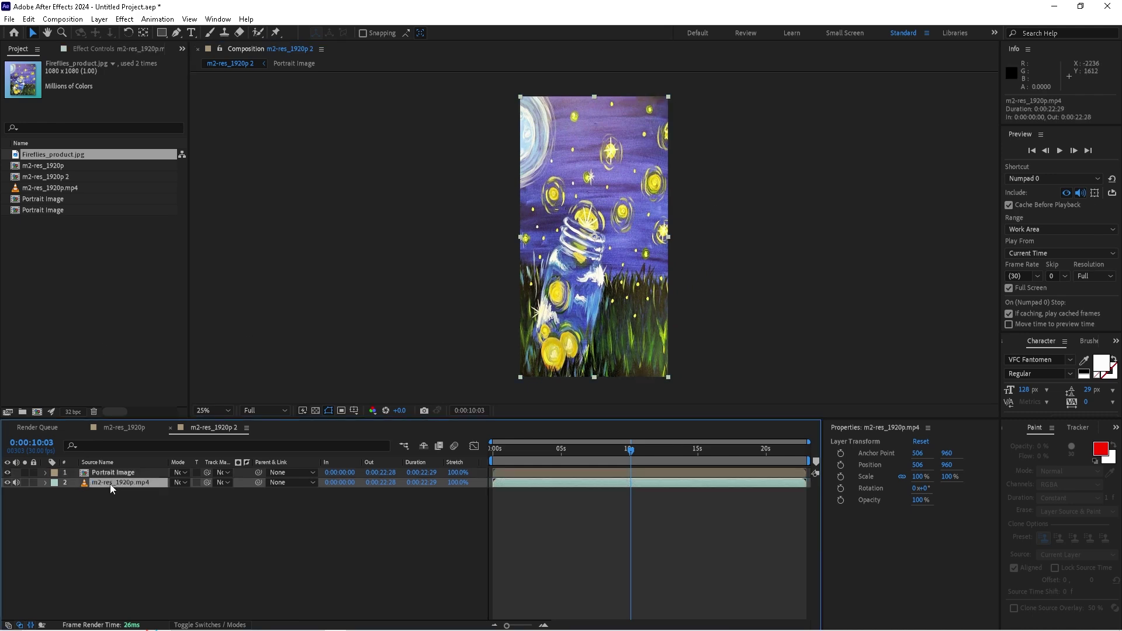
pyautogui.click(90, 49)
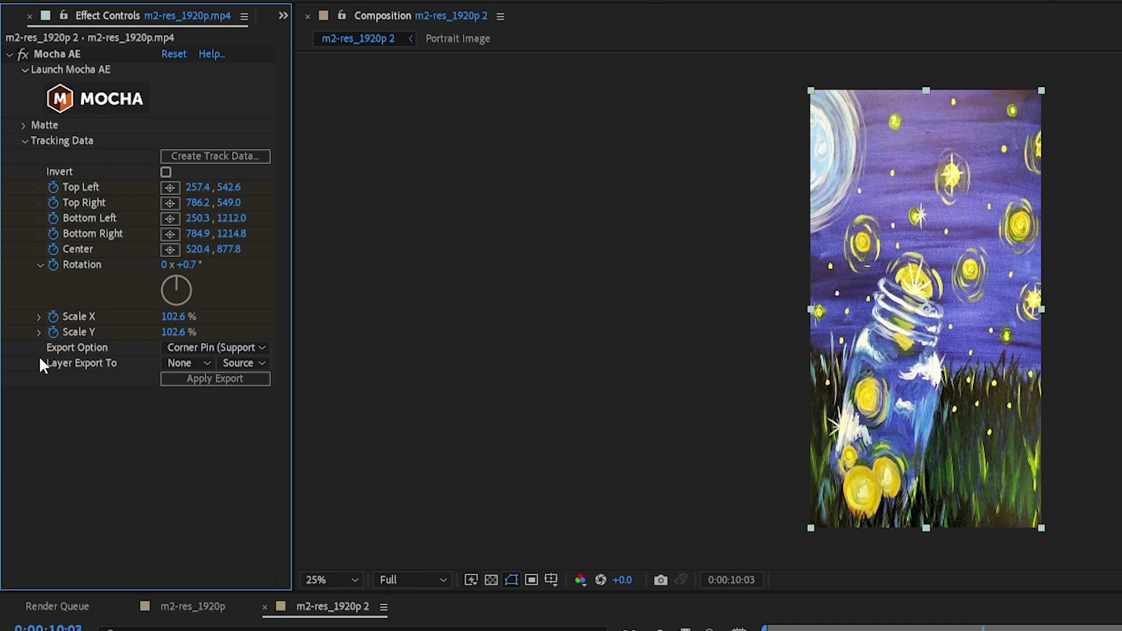
pyautogui.click(184, 361)
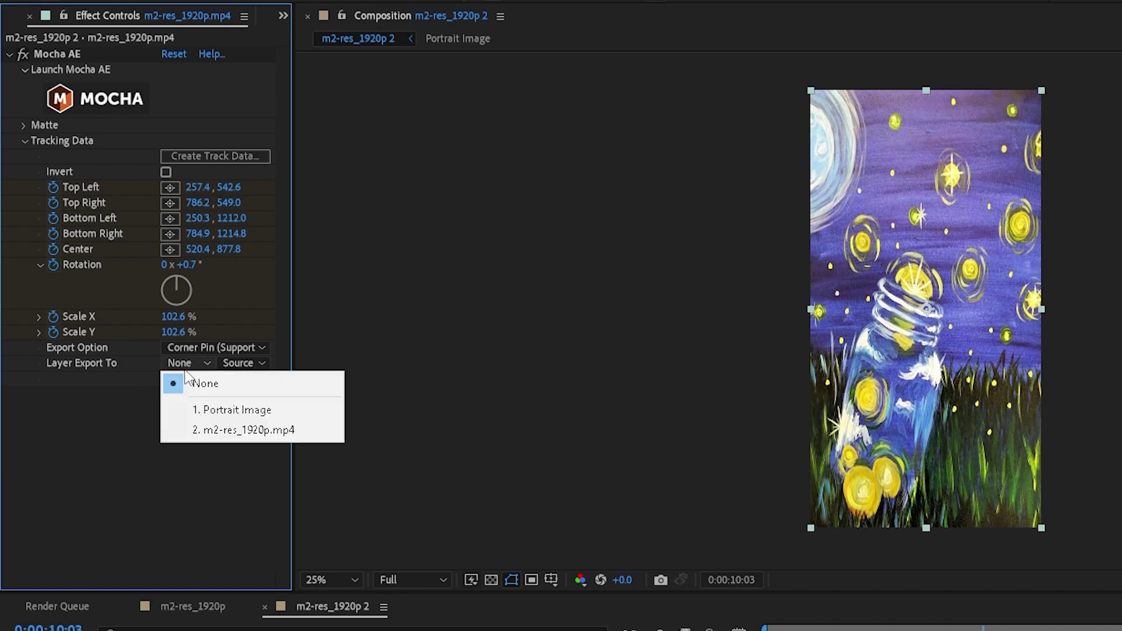
pyautogui.click(209, 408)
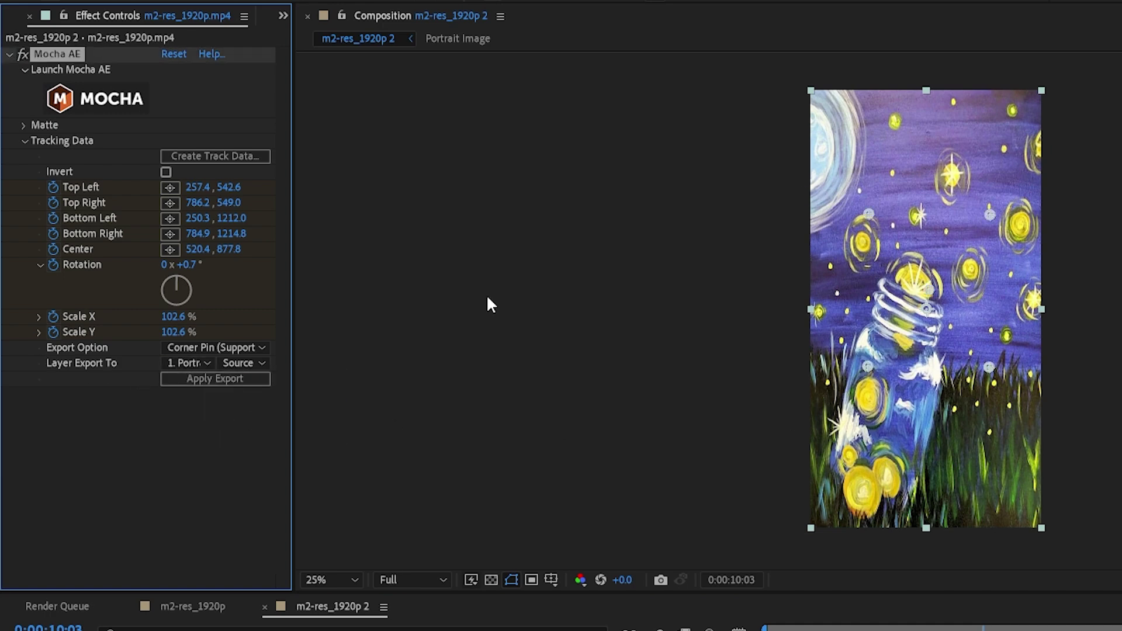
pyautogui.click(228, 377)
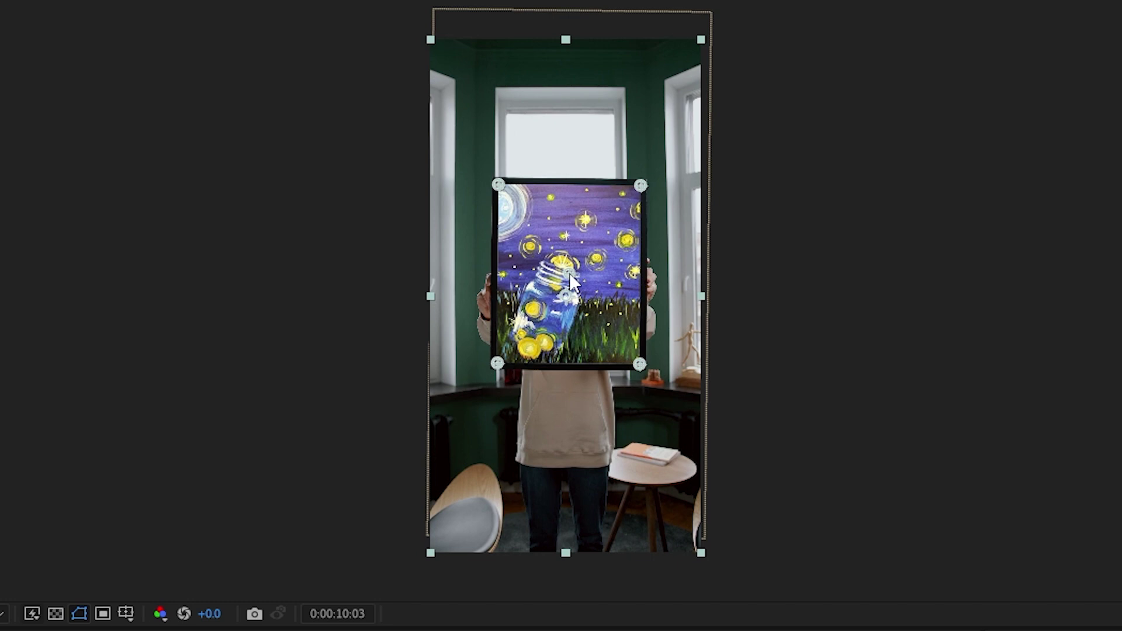
pyautogui.scroll(5, 570, 272)
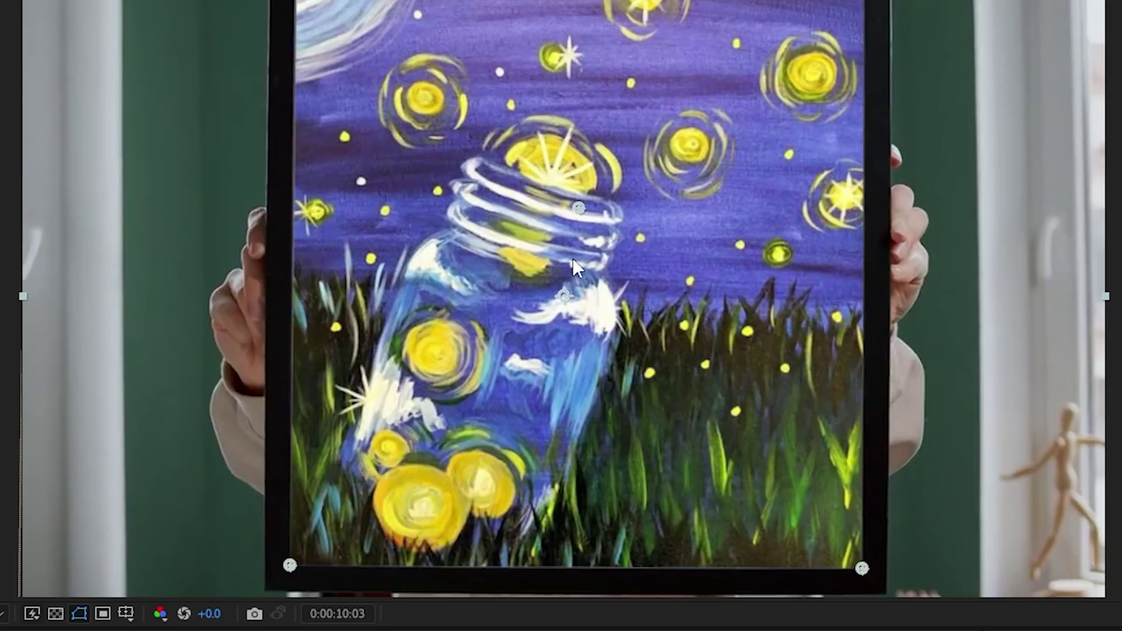
pyautogui.scroll(-3, 610, 266)
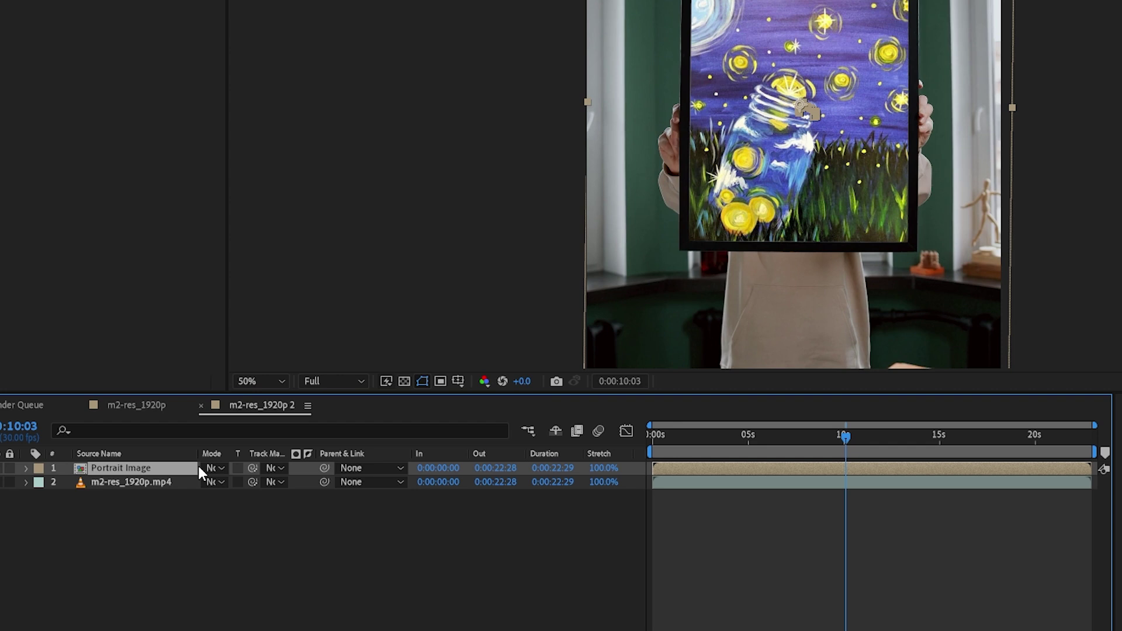
# Reveal Portrait Image's keyframed Corner Pin, Position, Scale and Rotation with U, and scrub to check the track
pyautogui.press('u')
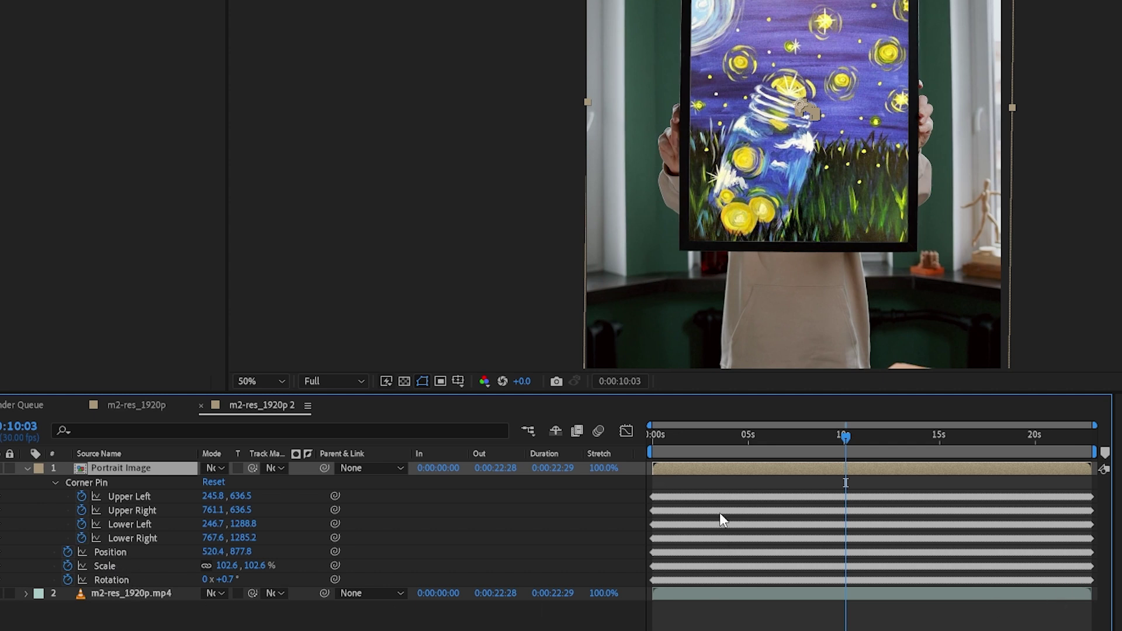
pyautogui.moveTo(824, 433); pyautogui.dragTo(918, 455)
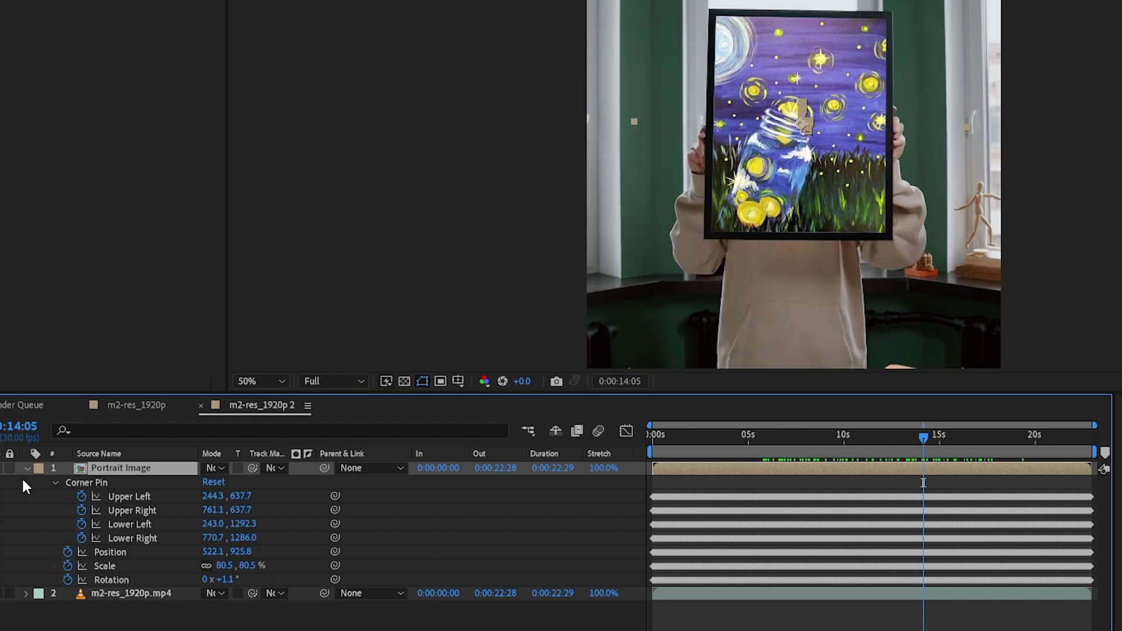
pyautogui.click(27, 468)
# Make Portrait Image visible again with Hard Light blending, then scrub the clip to check the painting
pyautogui.scroll(2, 833, 143)
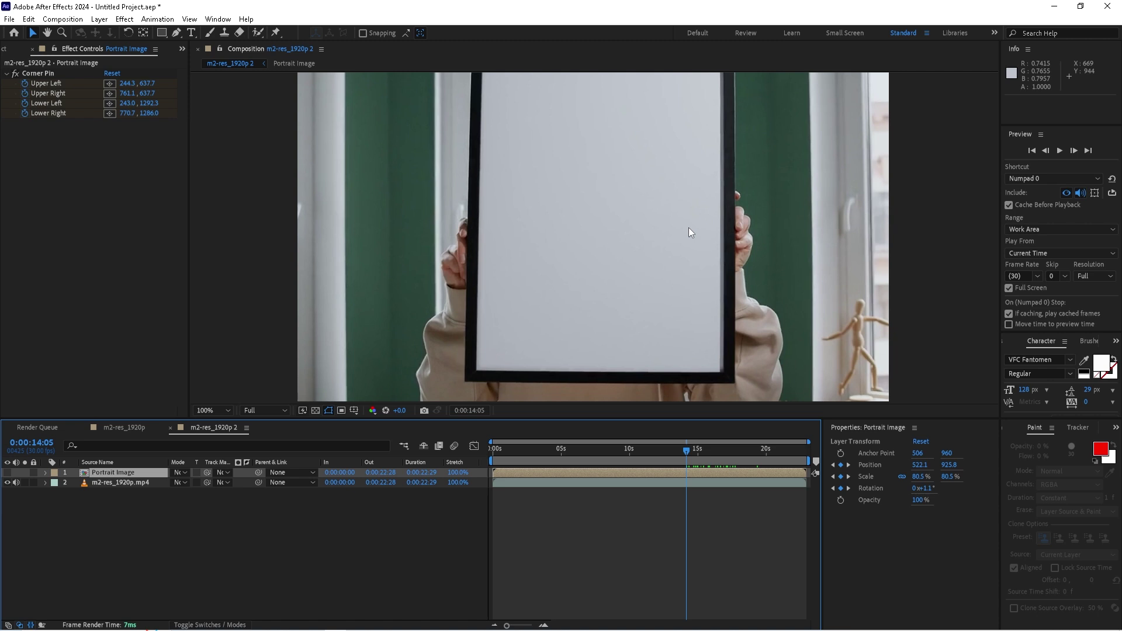
pyautogui.click(7, 472)
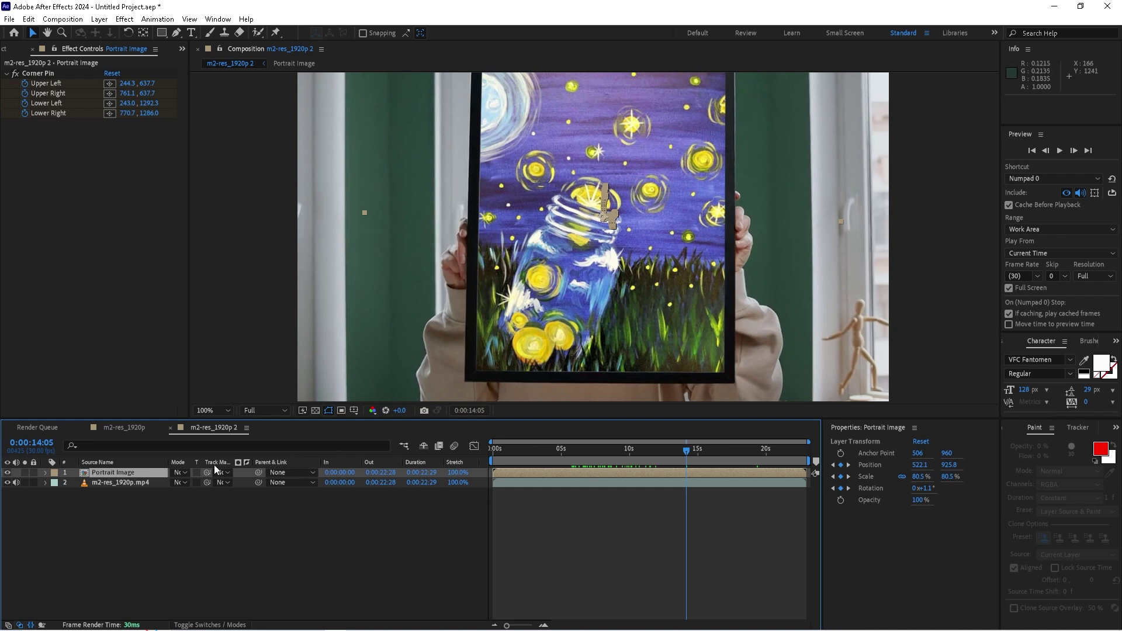
pyautogui.click(177, 474)
pyautogui.click(248, 363)
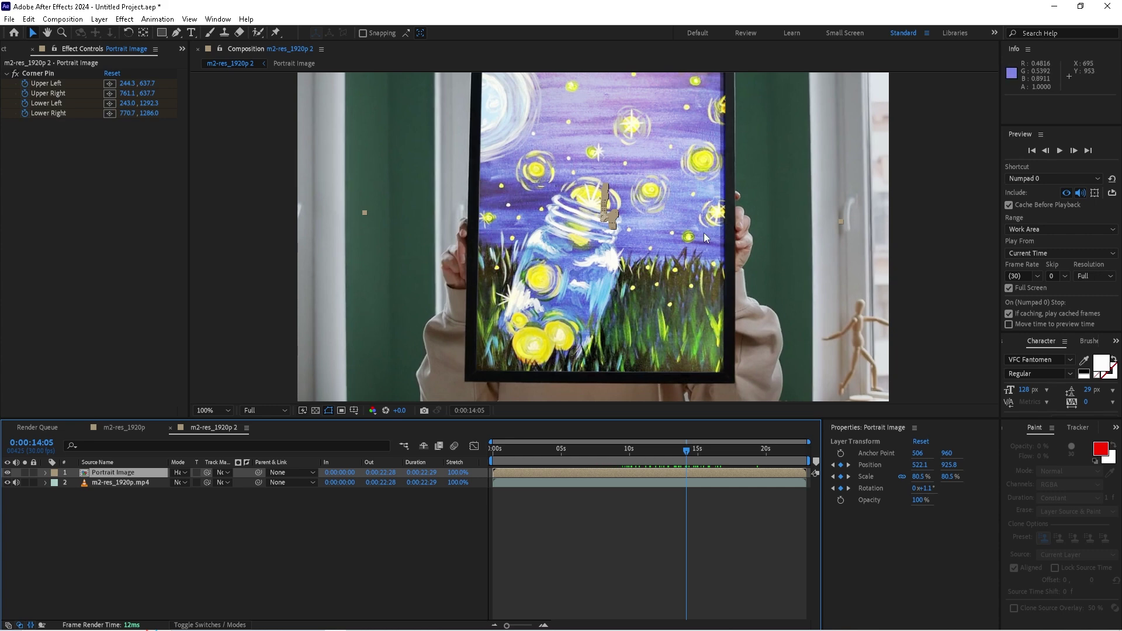
pyautogui.moveTo(677, 451); pyautogui.dragTo(741, 446)
pyautogui.scroll(-2, 616, 304)
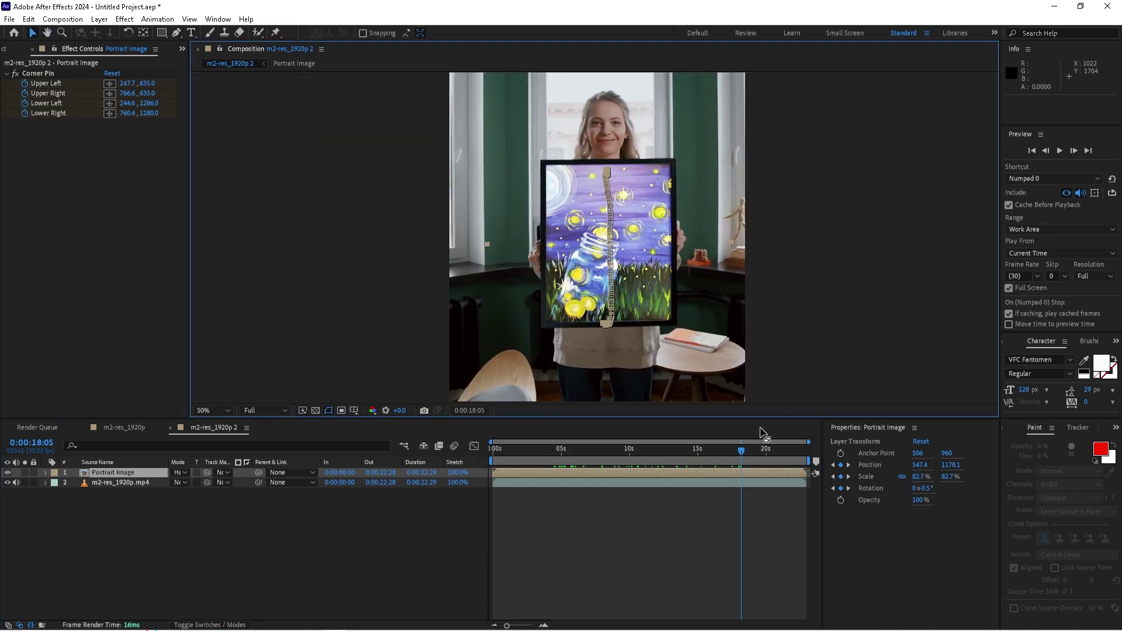
pyautogui.moveTo(748, 452); pyautogui.dragTo(480, 476)
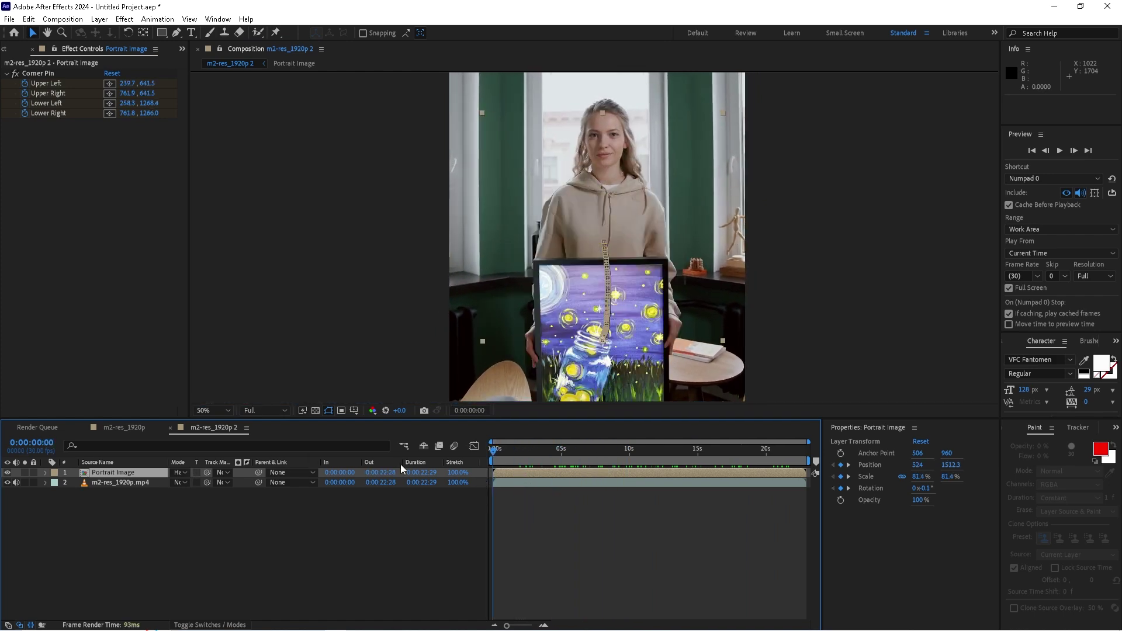
# Play the finished composition as a full-screen preview with Numpad 0
pyautogui.press('KP_0')
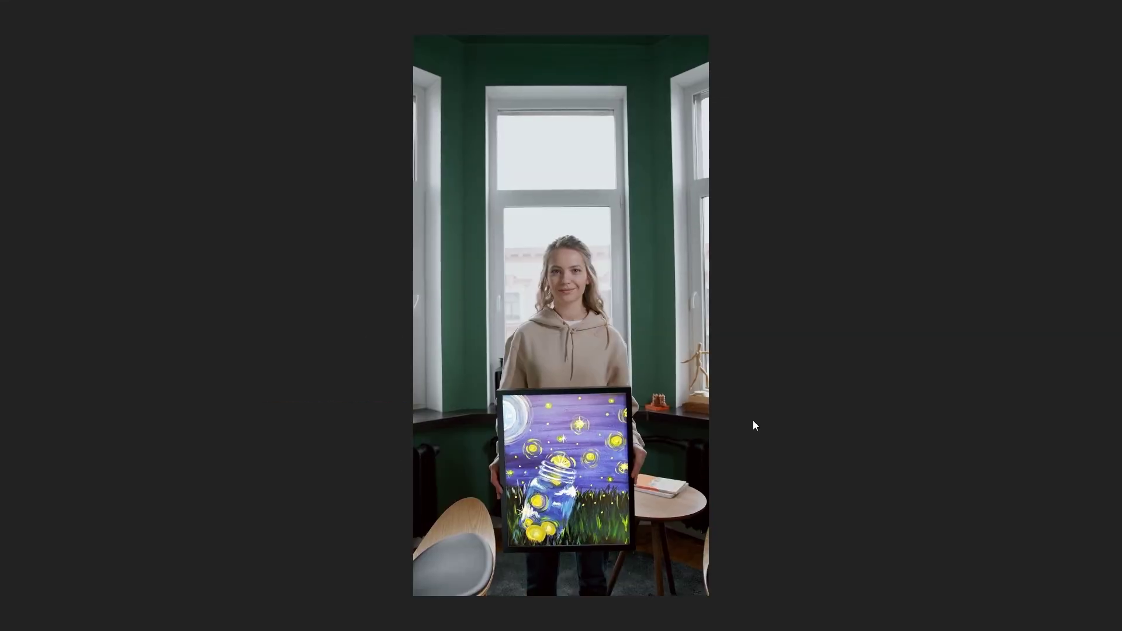